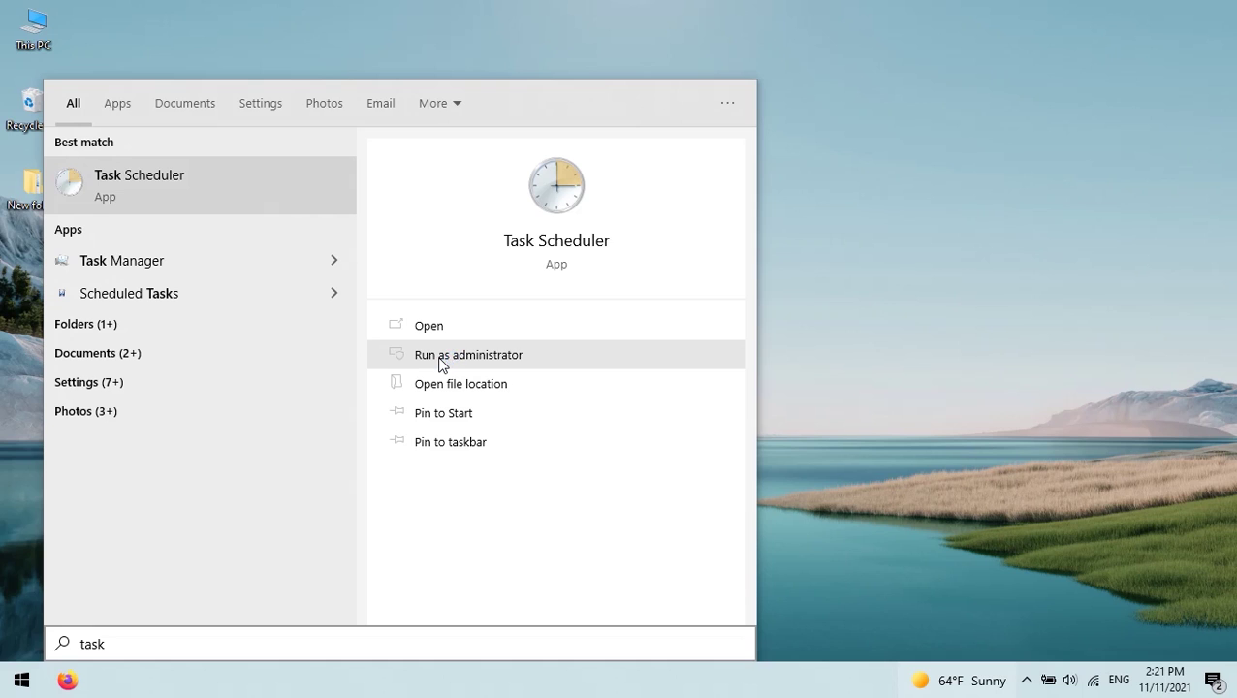
- Launch Task Scheduler as administrator from Start search and close the duplicate window
click(438, 360)
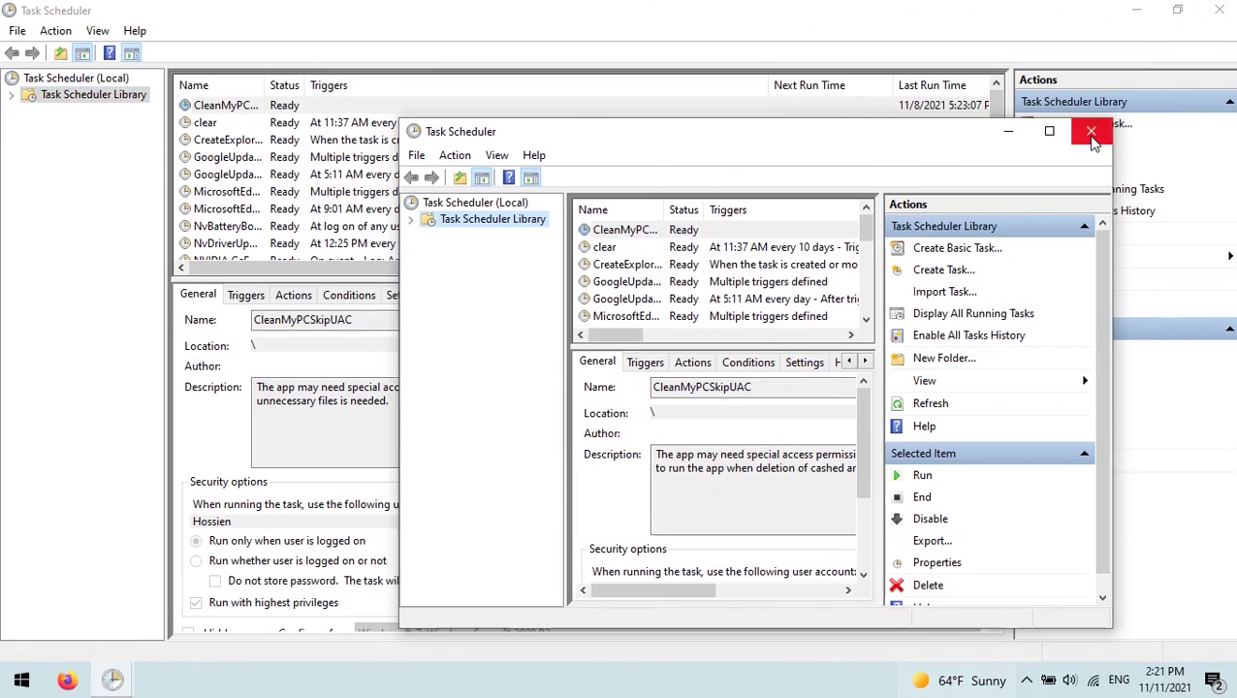
click(1091, 133)
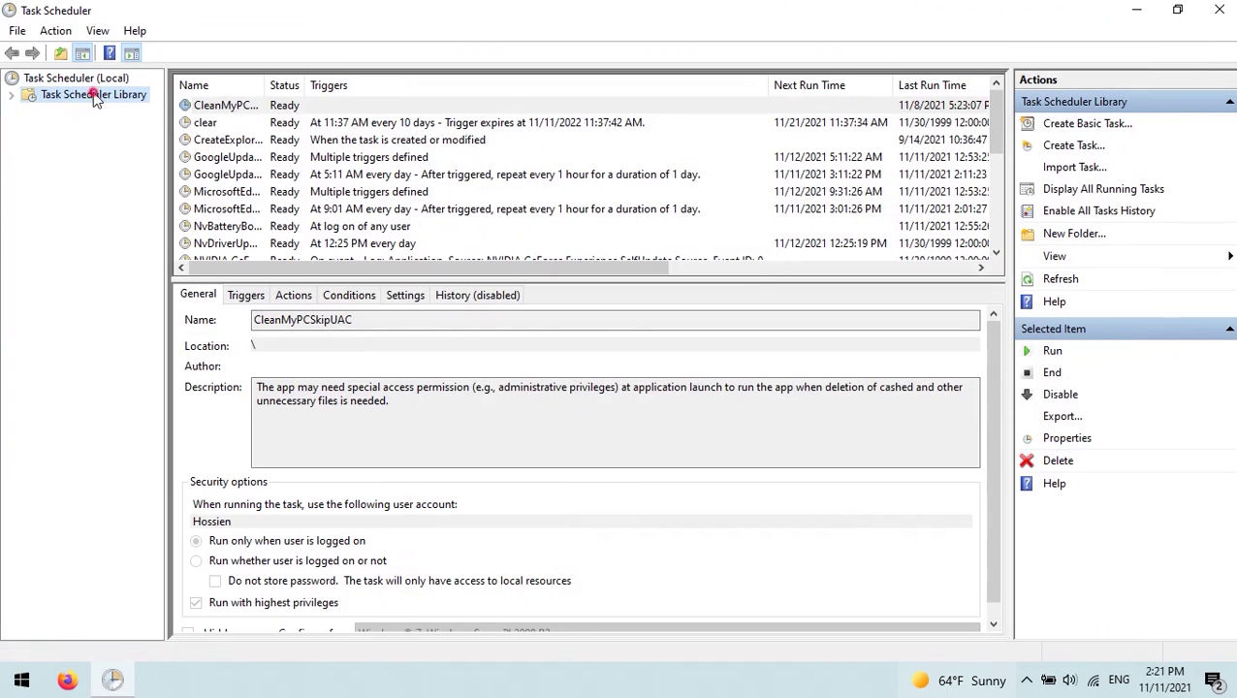
- Dismiss the Create Task dialog and start the Create Basic Task wizard instead
click(1066, 145)
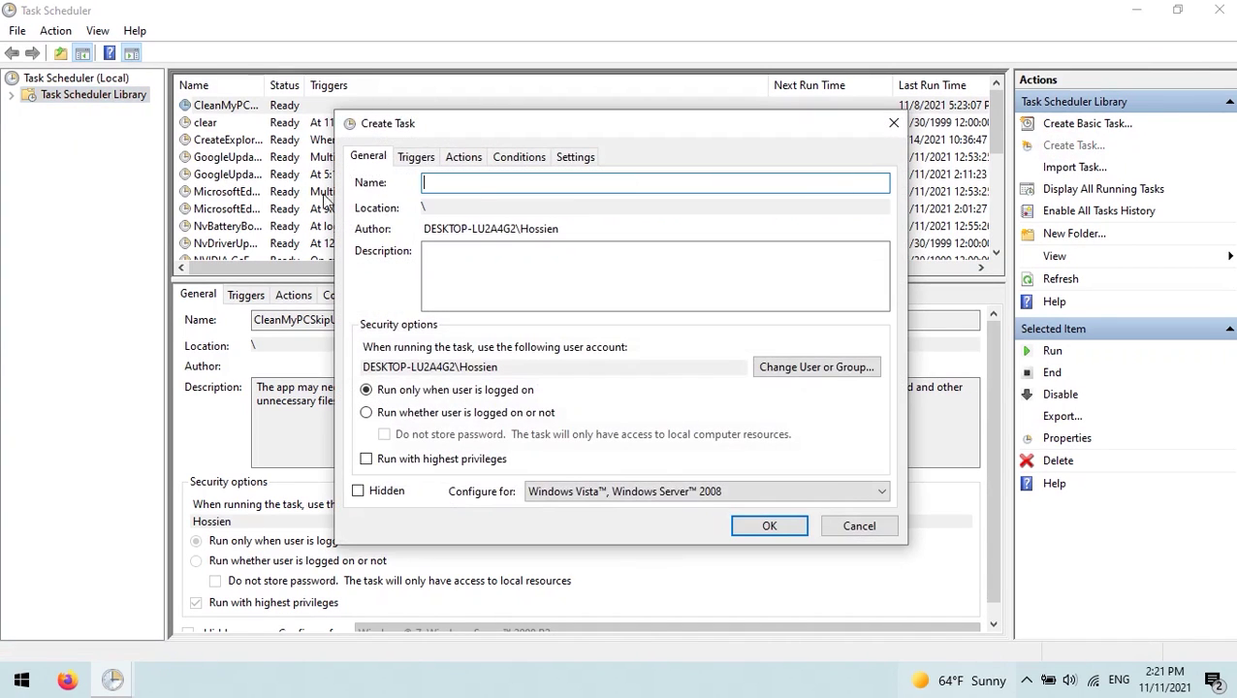
click(892, 123)
click(1124, 126)
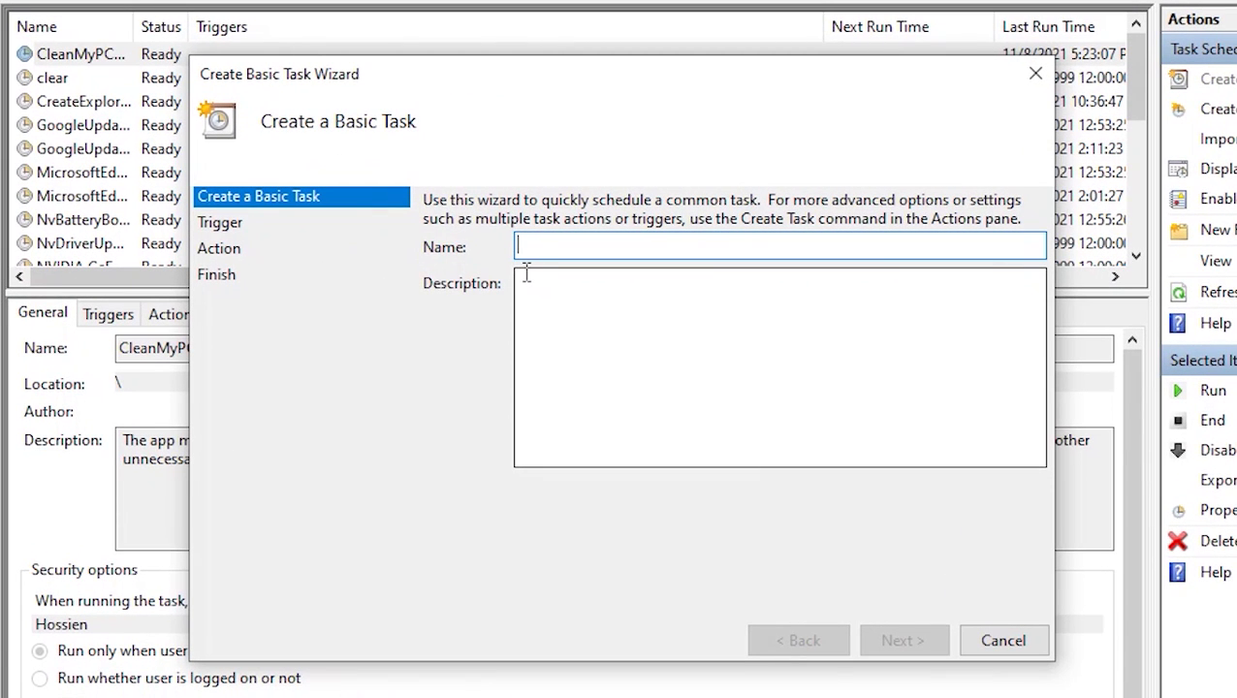
- Name the task 'pass' and look through the available trigger options
text(p)
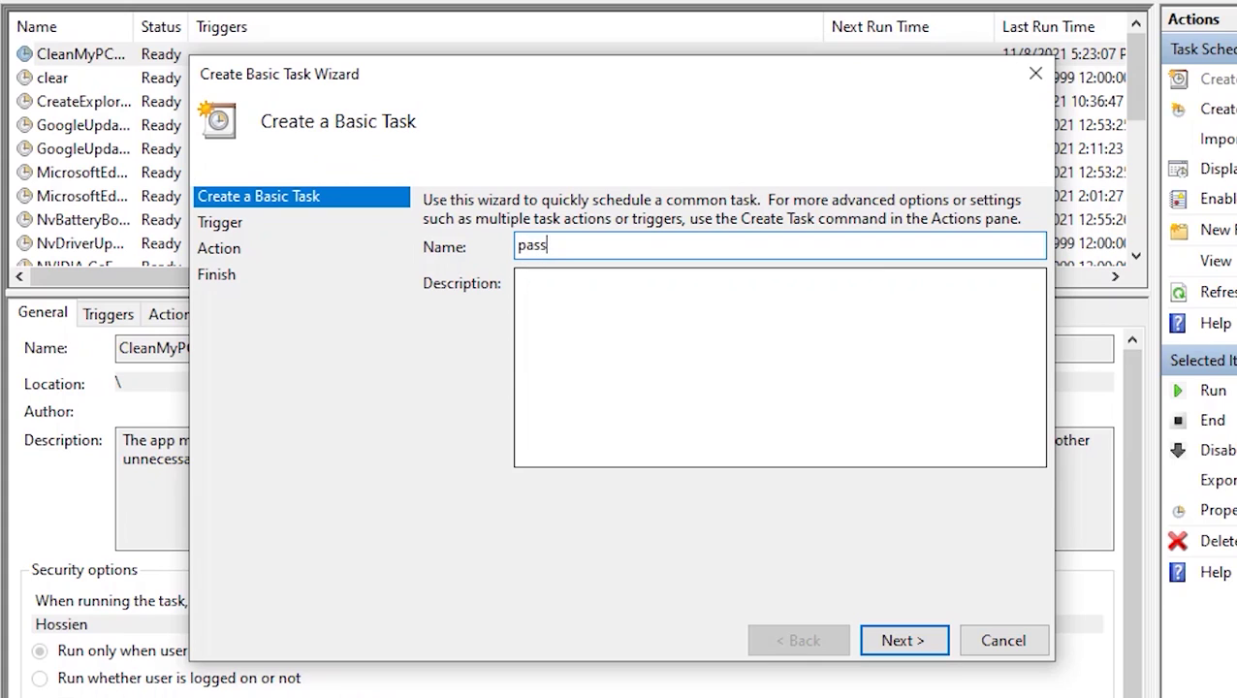
text(ass)
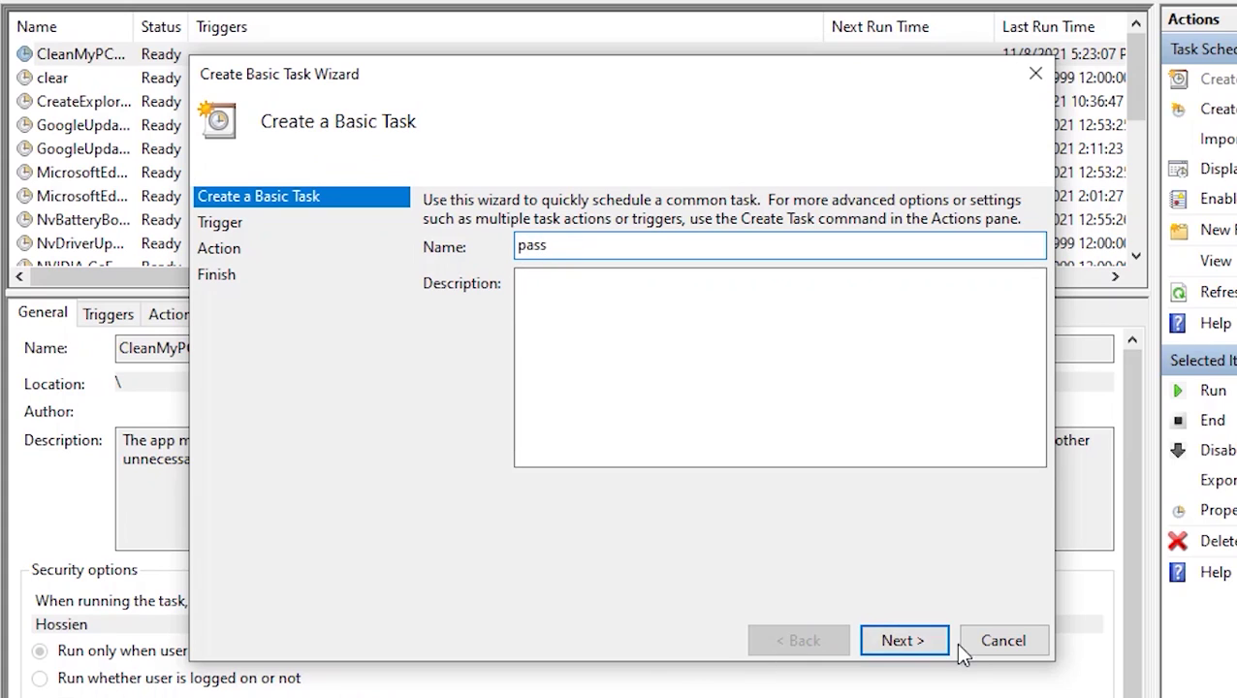
click(935, 642)
click(450, 264)
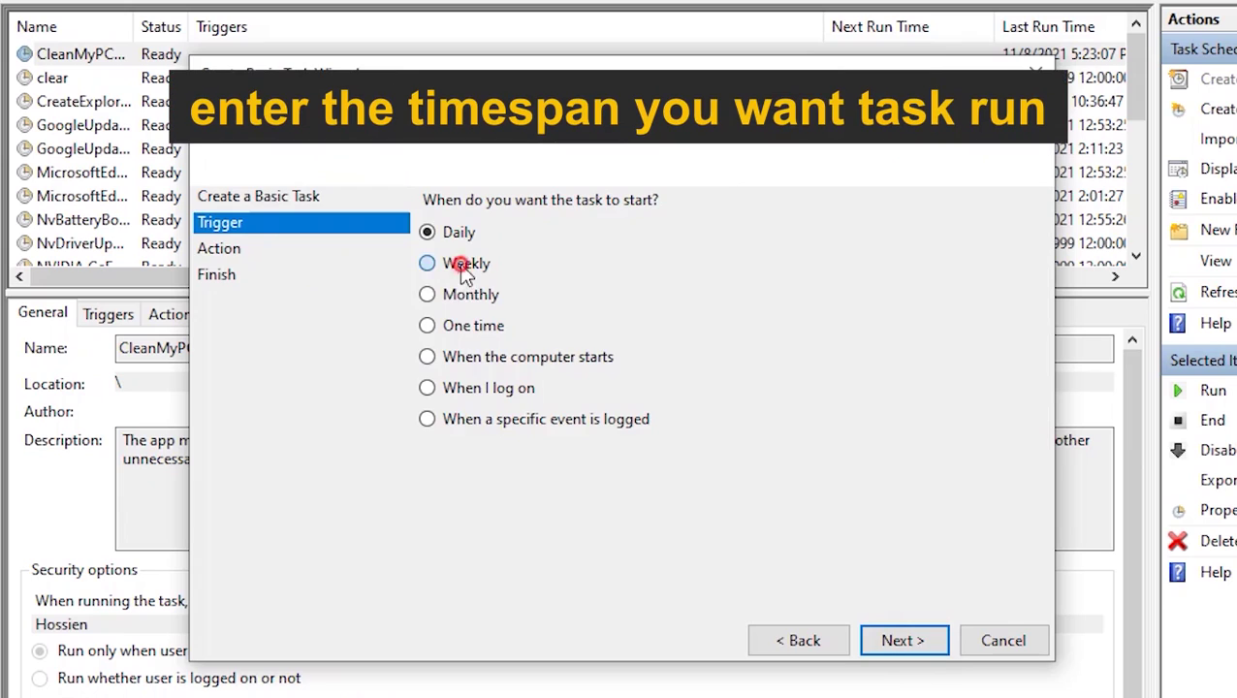
click(455, 296)
click(500, 326)
click(511, 357)
click(503, 388)
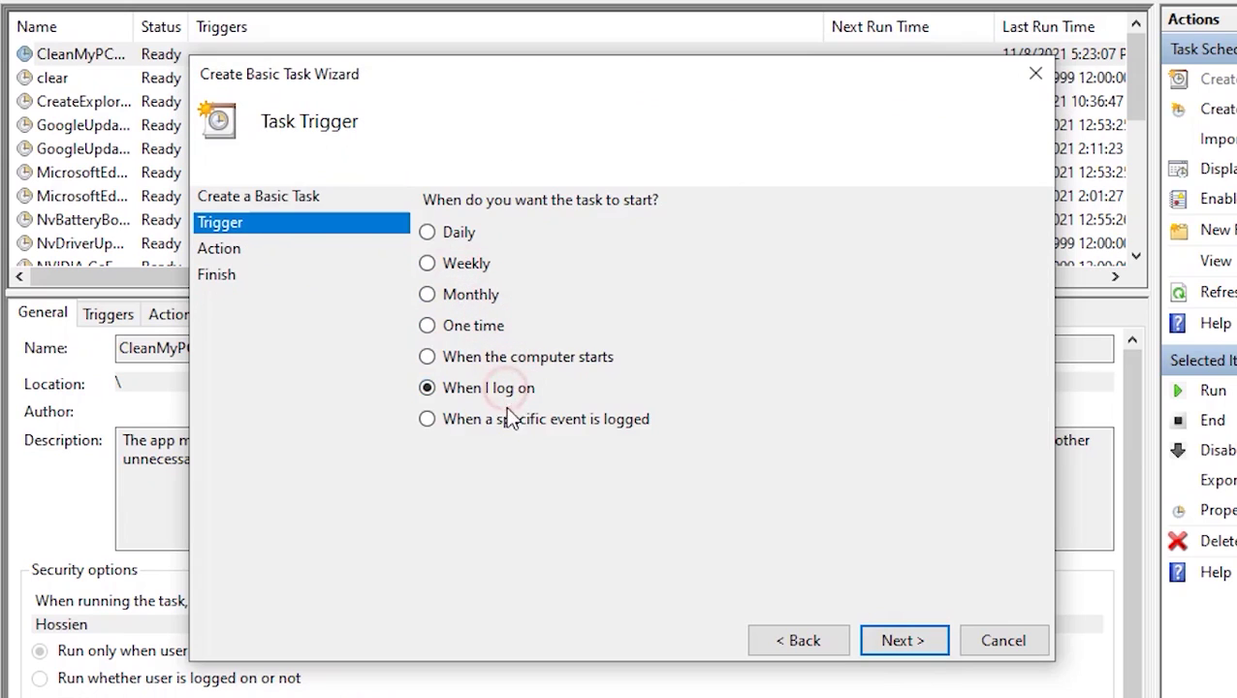
click(504, 419)
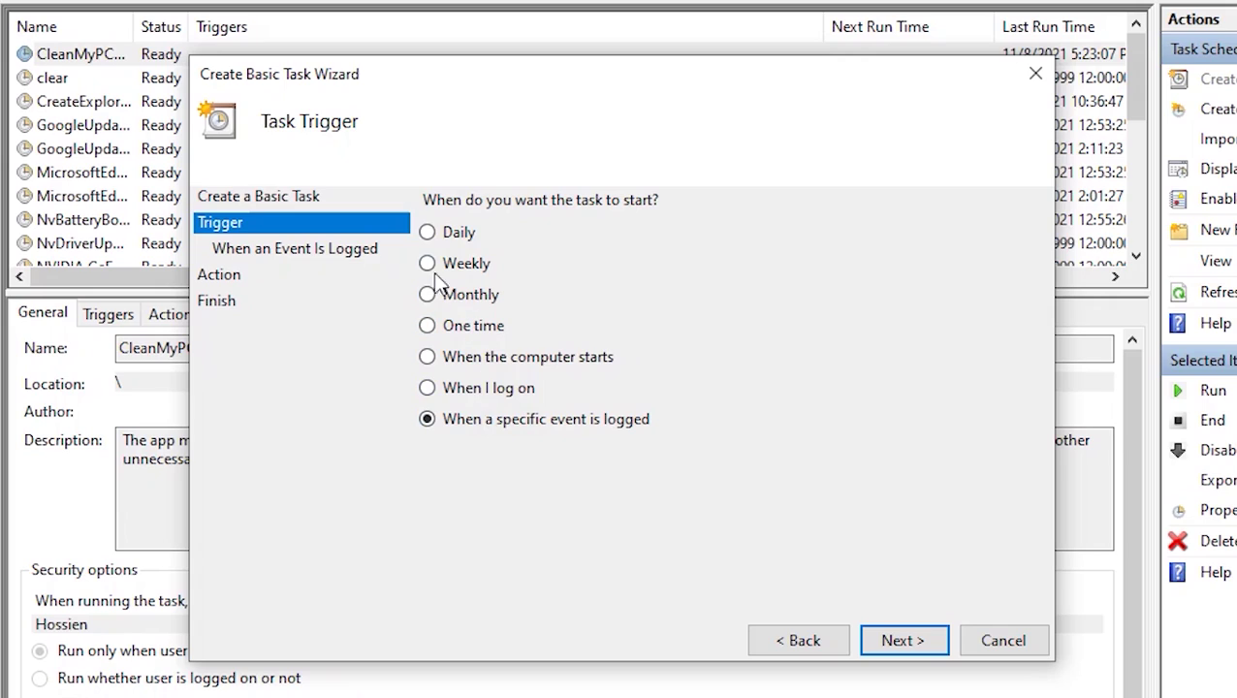
- Choose a Daily trigger recurring every 1 day
click(437, 238)
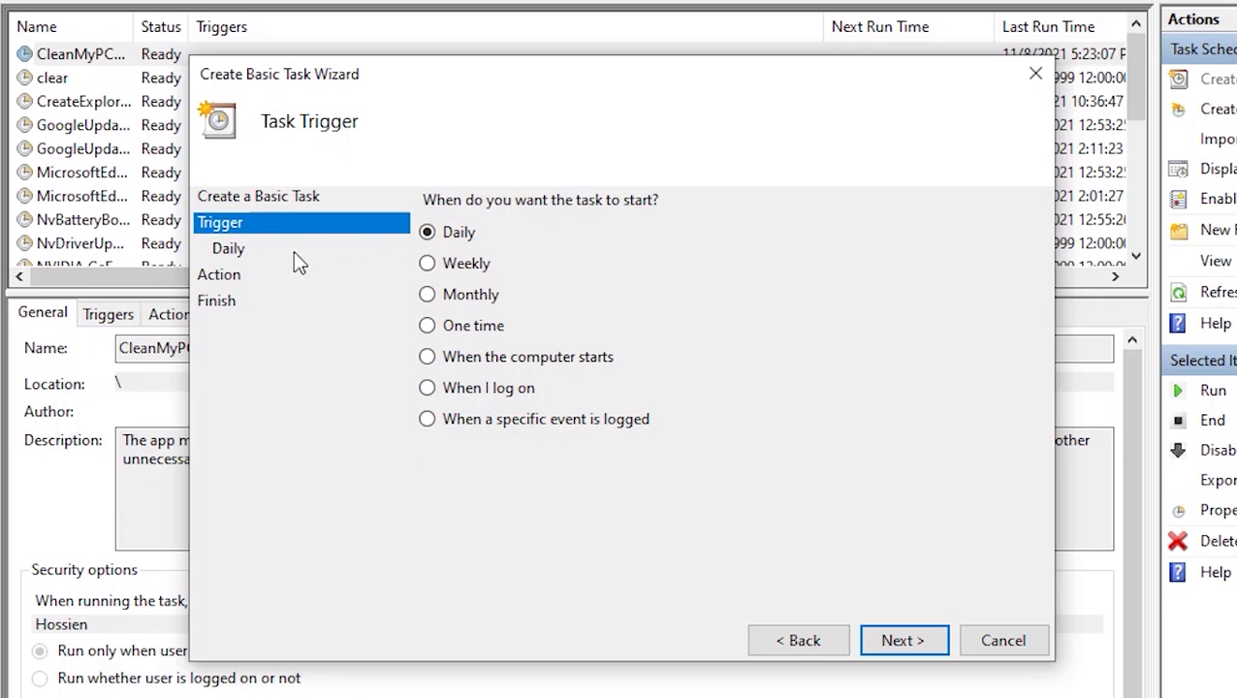
click(877, 640)
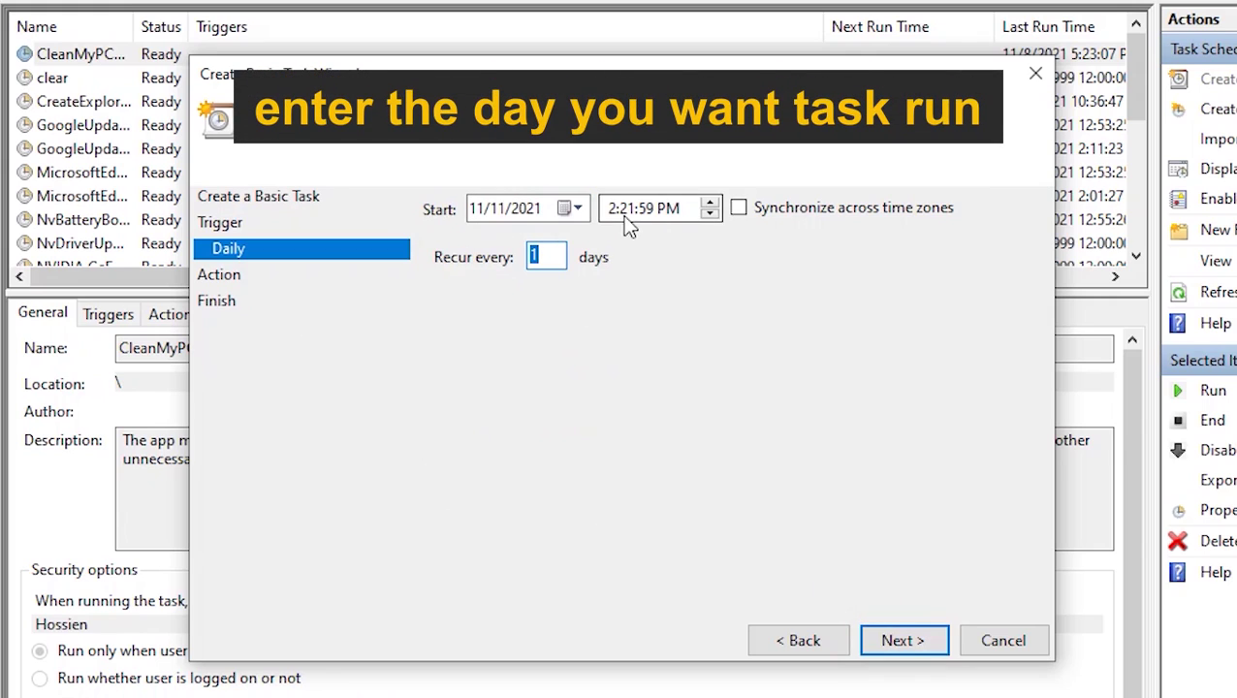
click(549, 257)
text(1)
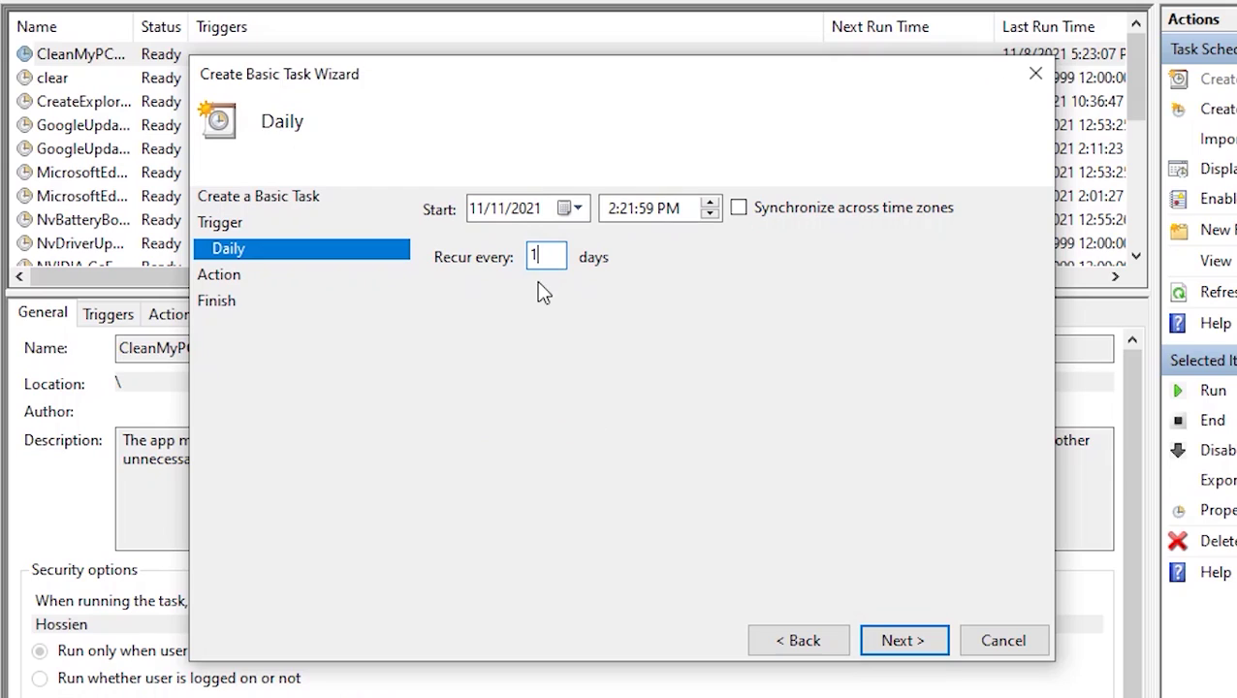
- Set the action to start program E:\locker.bat and reach the wizard's Summary
click(911, 635)
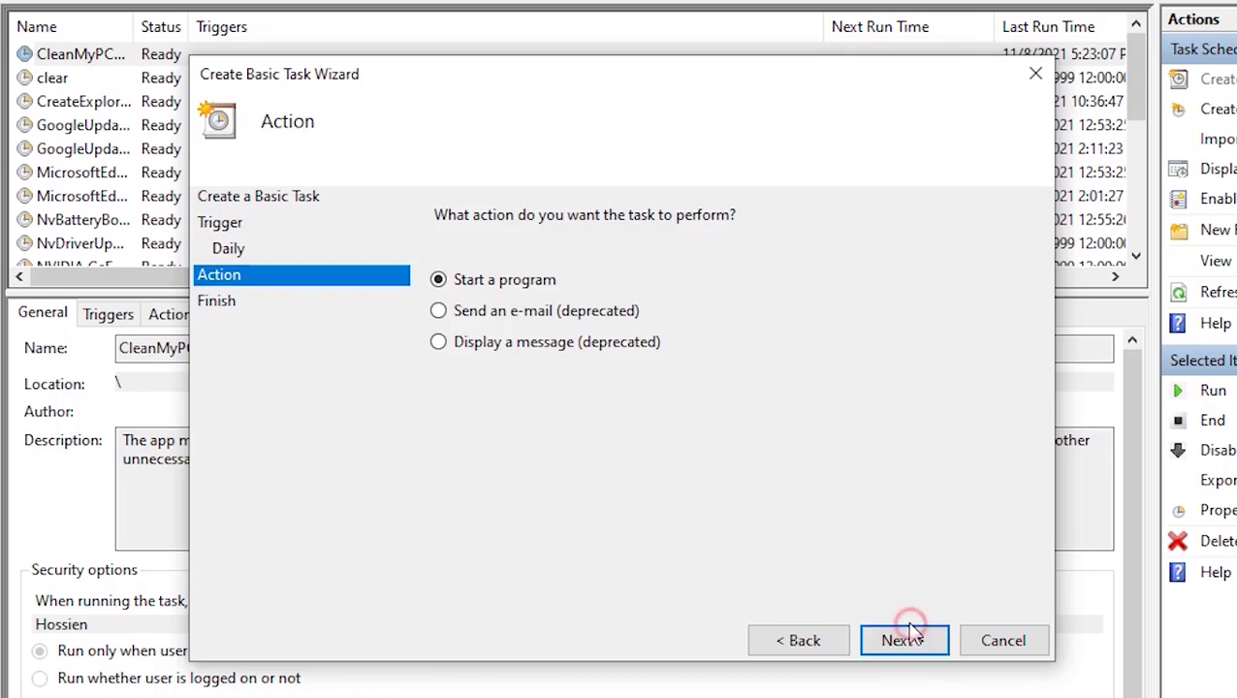
click(901, 639)
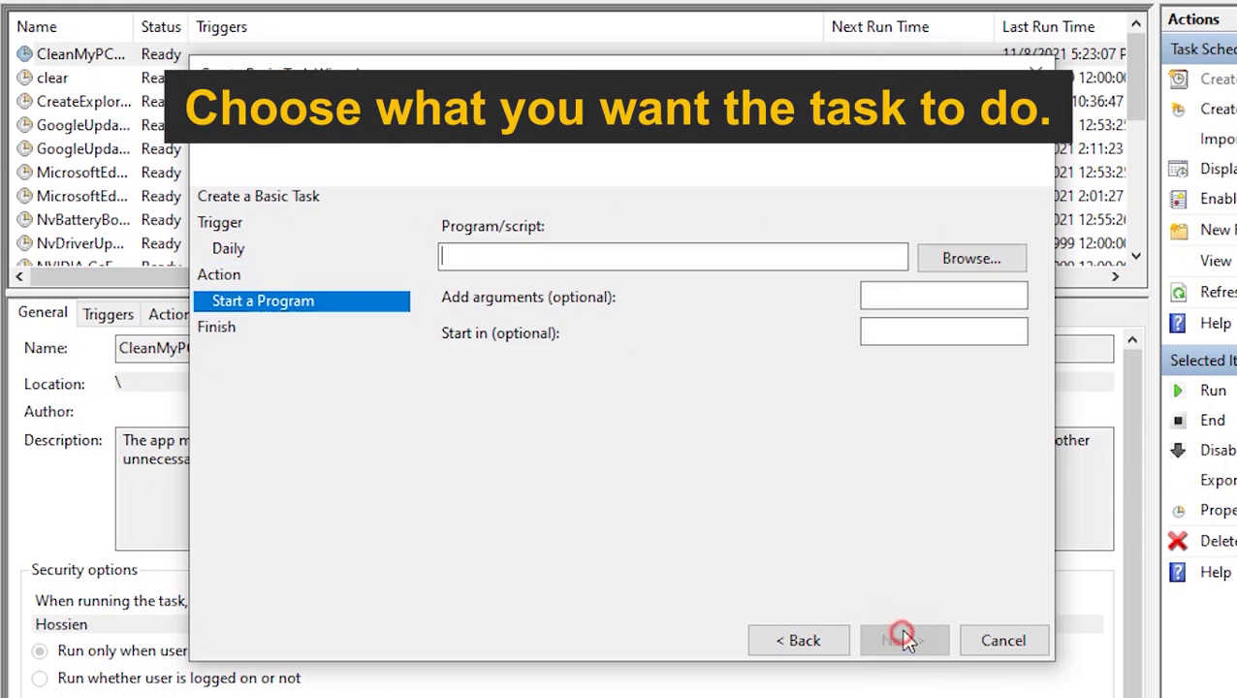
click(959, 257)
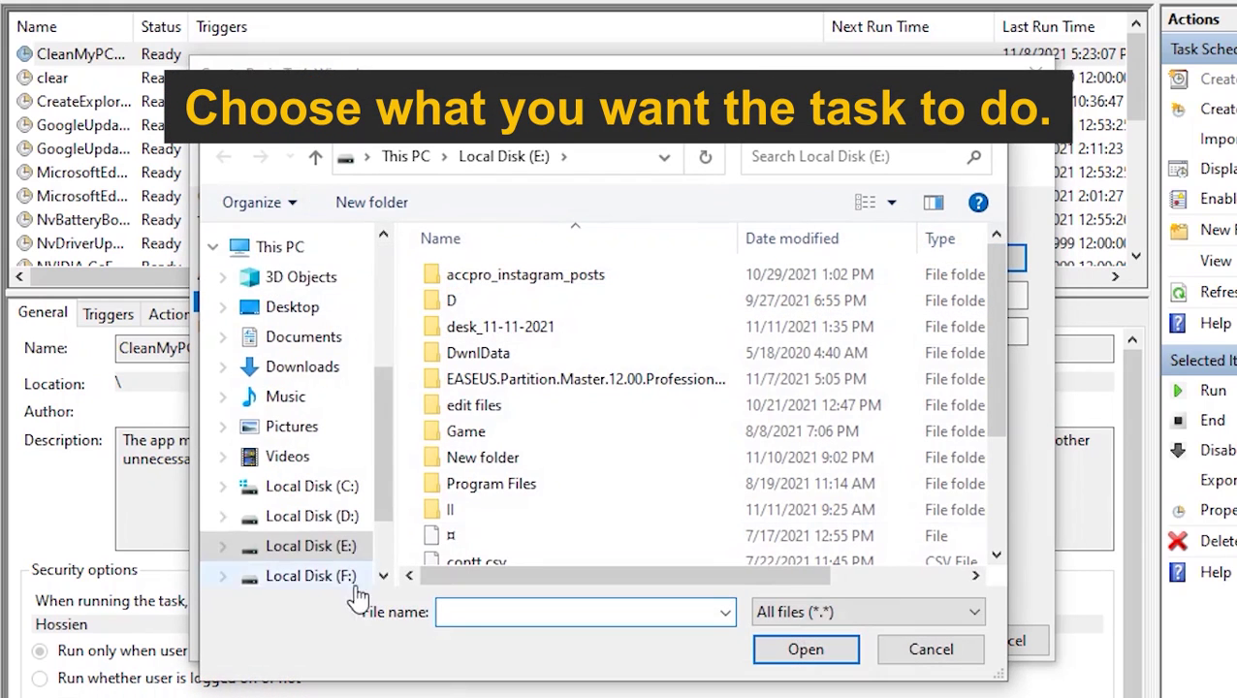
scroll(353, 588, down, 1)
click(320, 476)
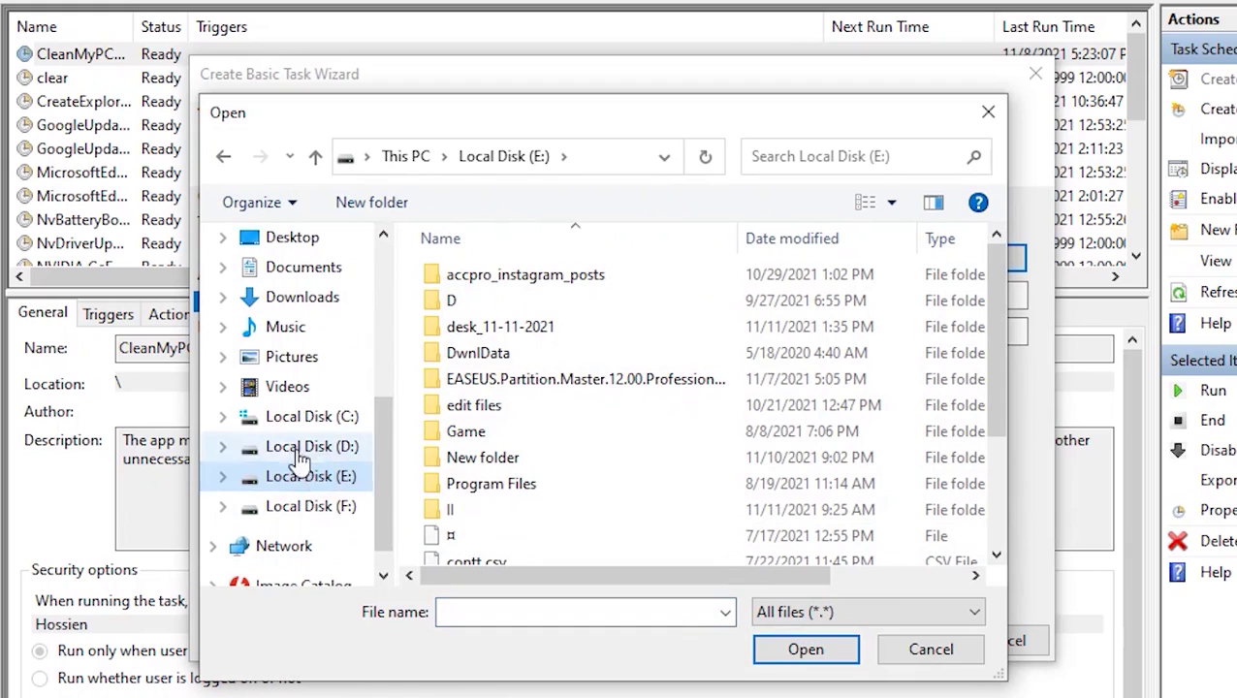
scroll(519, 484, down, 2)
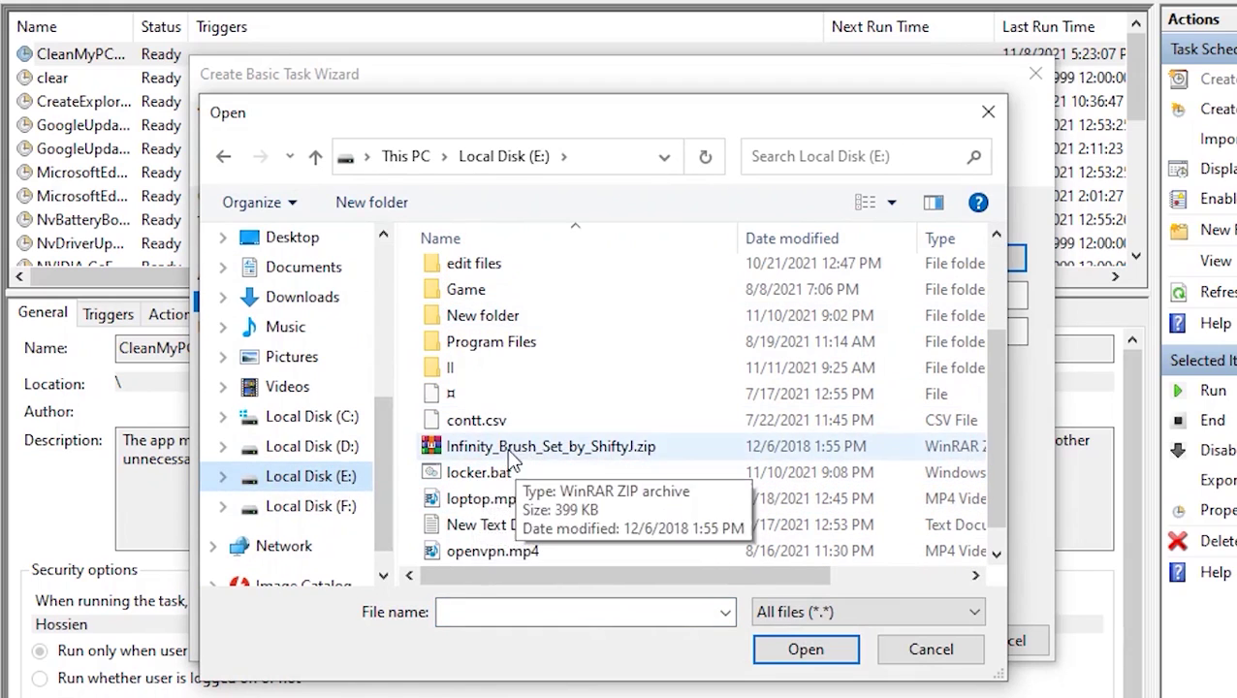
double_click(483, 472)
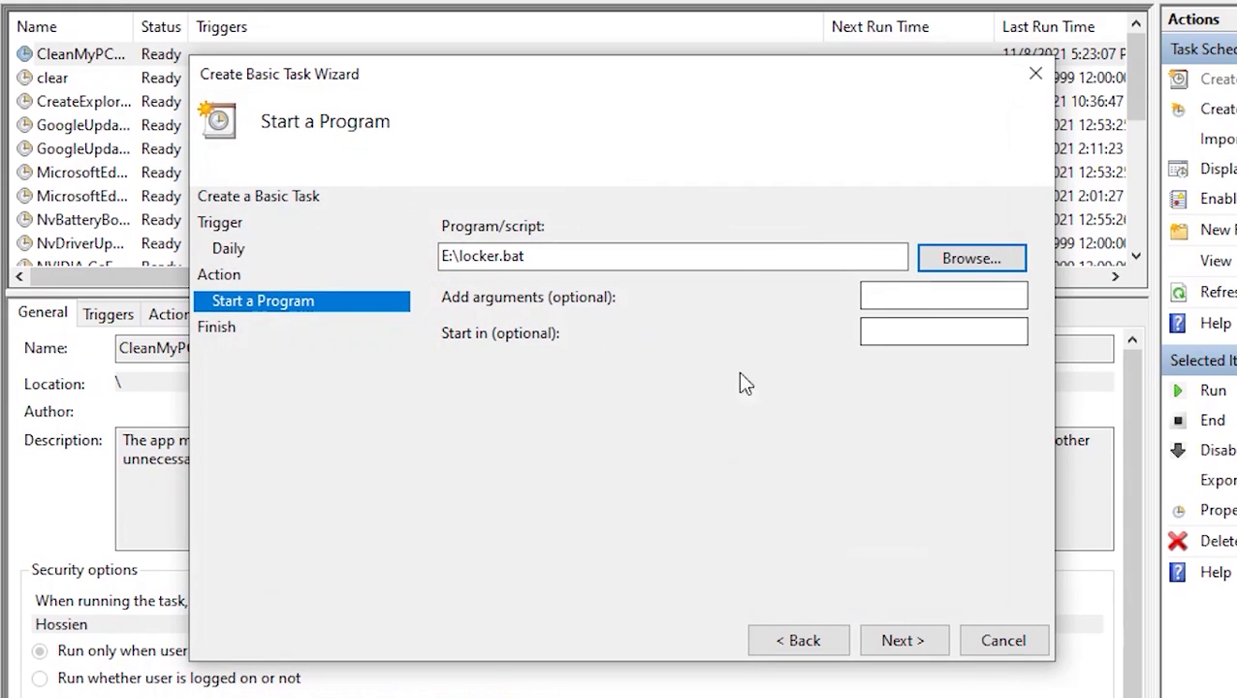
click(901, 642)
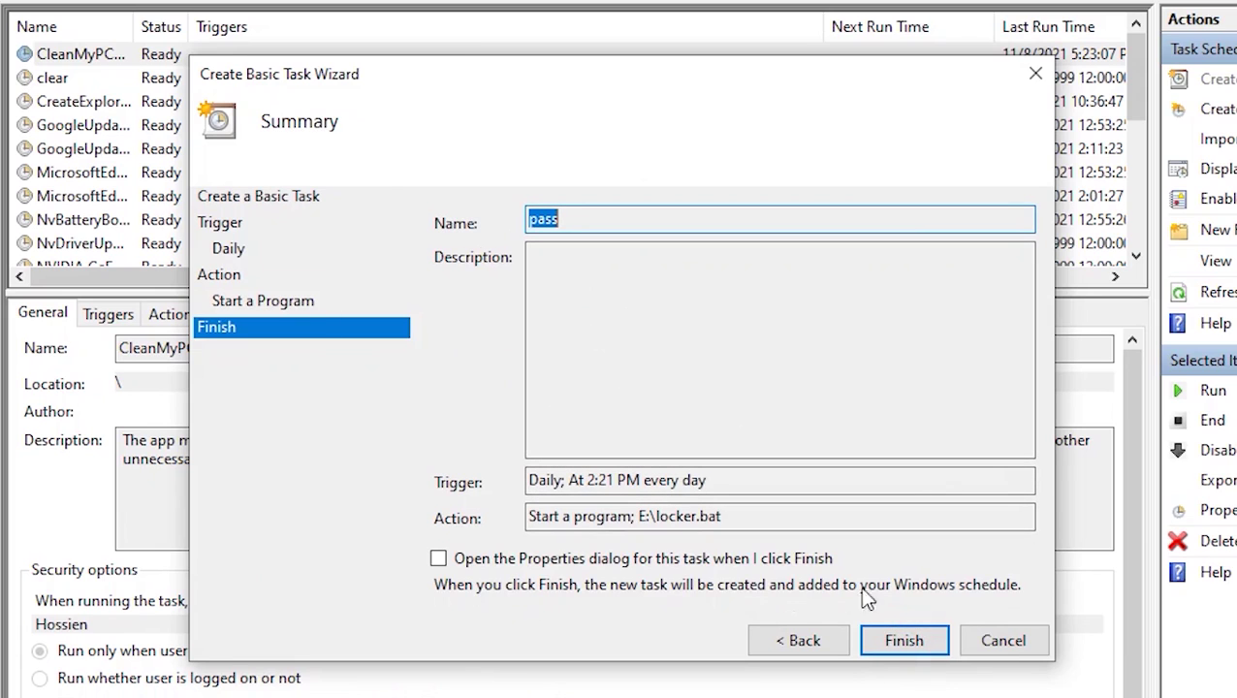
- Finish the wizard and open the pass task's Properties from the task list
click(887, 642)
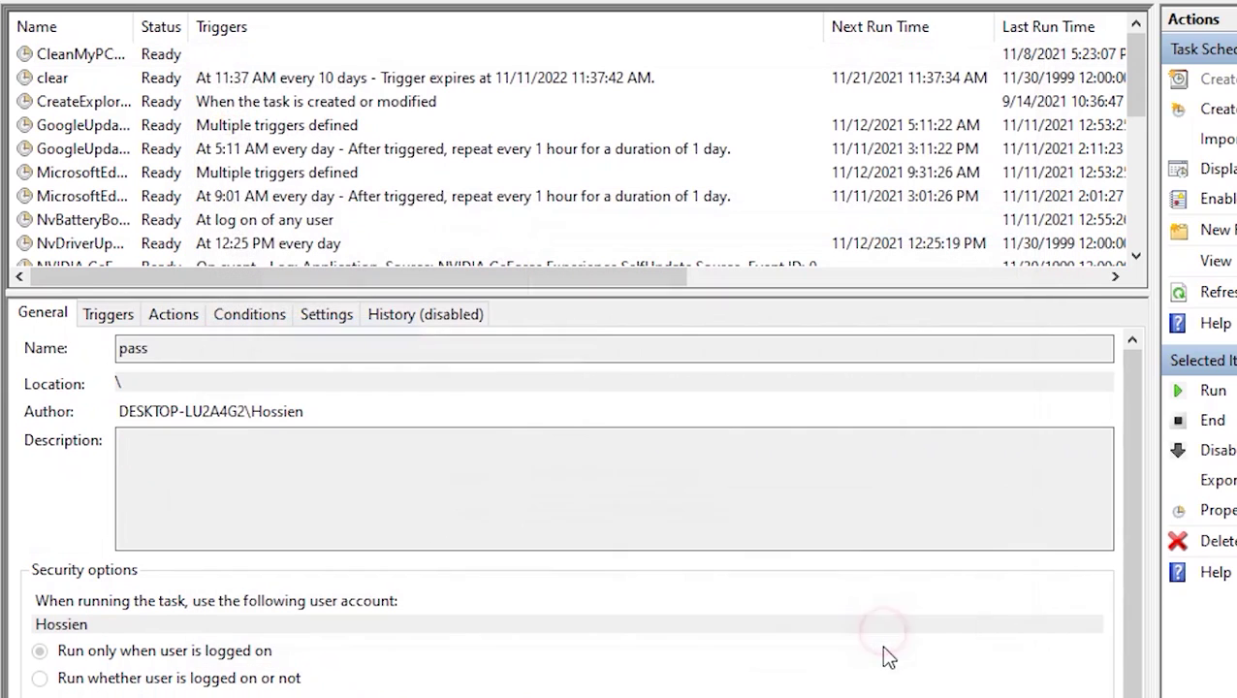
click(58, 79)
scroll(56, 223, down, 5)
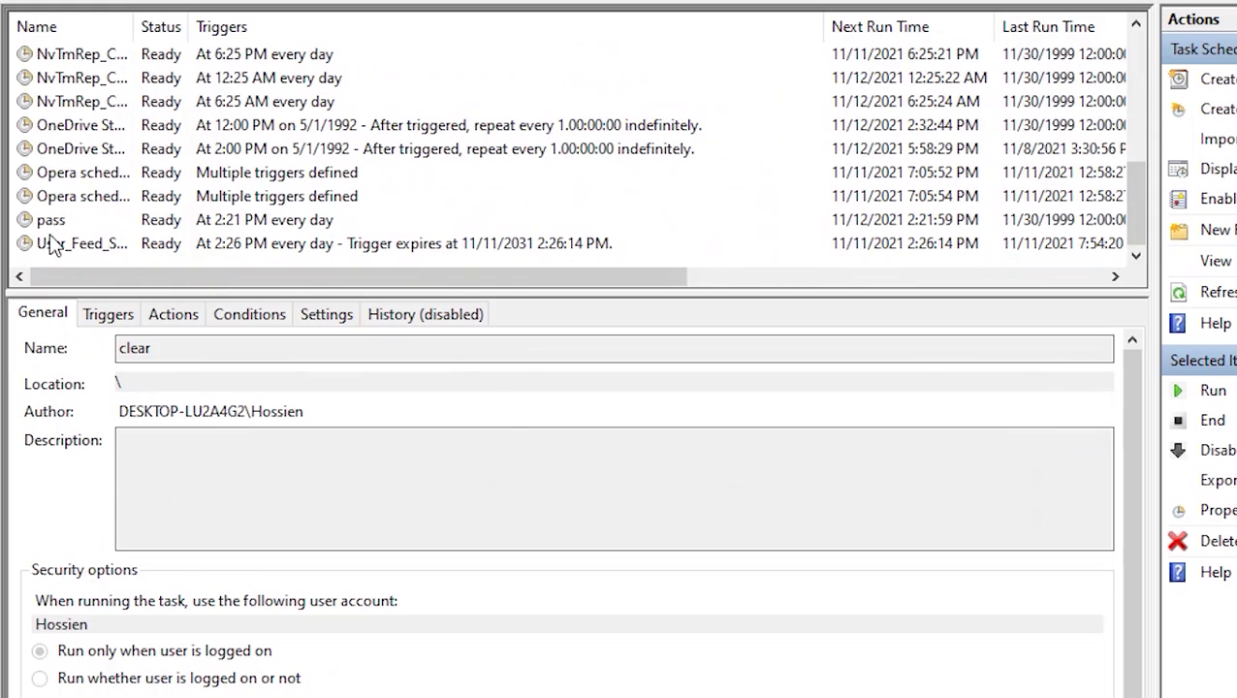
click(295, 225)
double_click(56, 230)
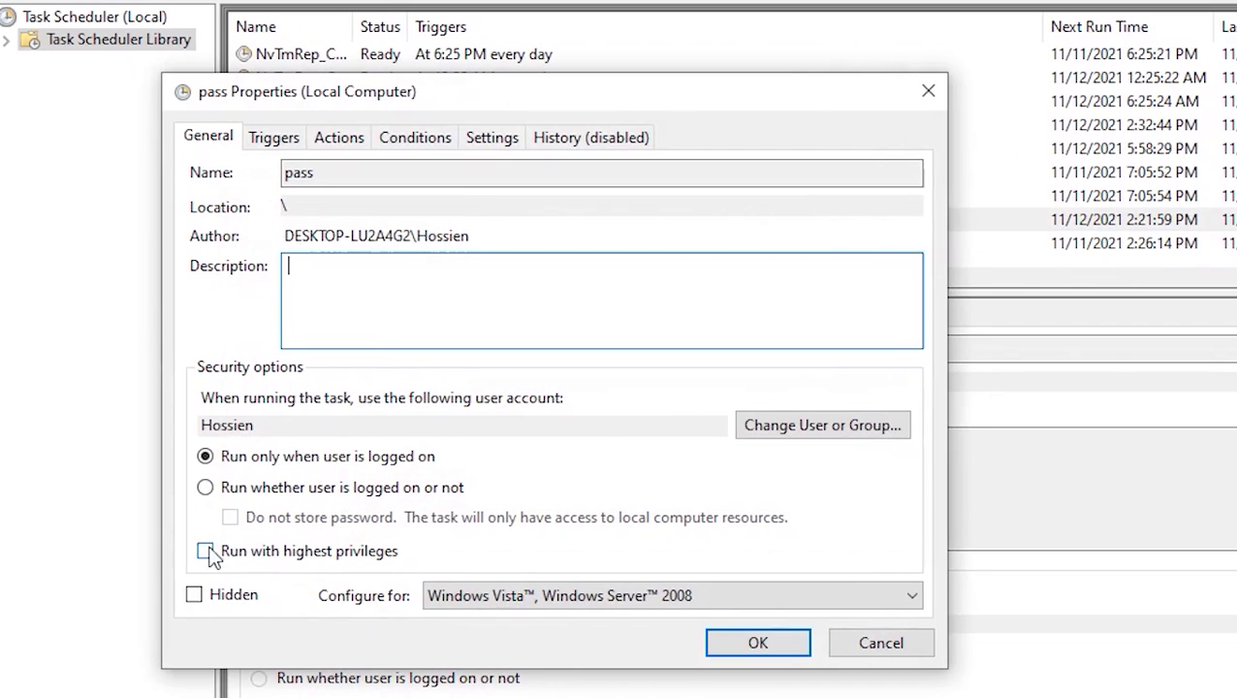
- Enable Run with highest privileges and review the Triggers and Actions tabs
click(204, 551)
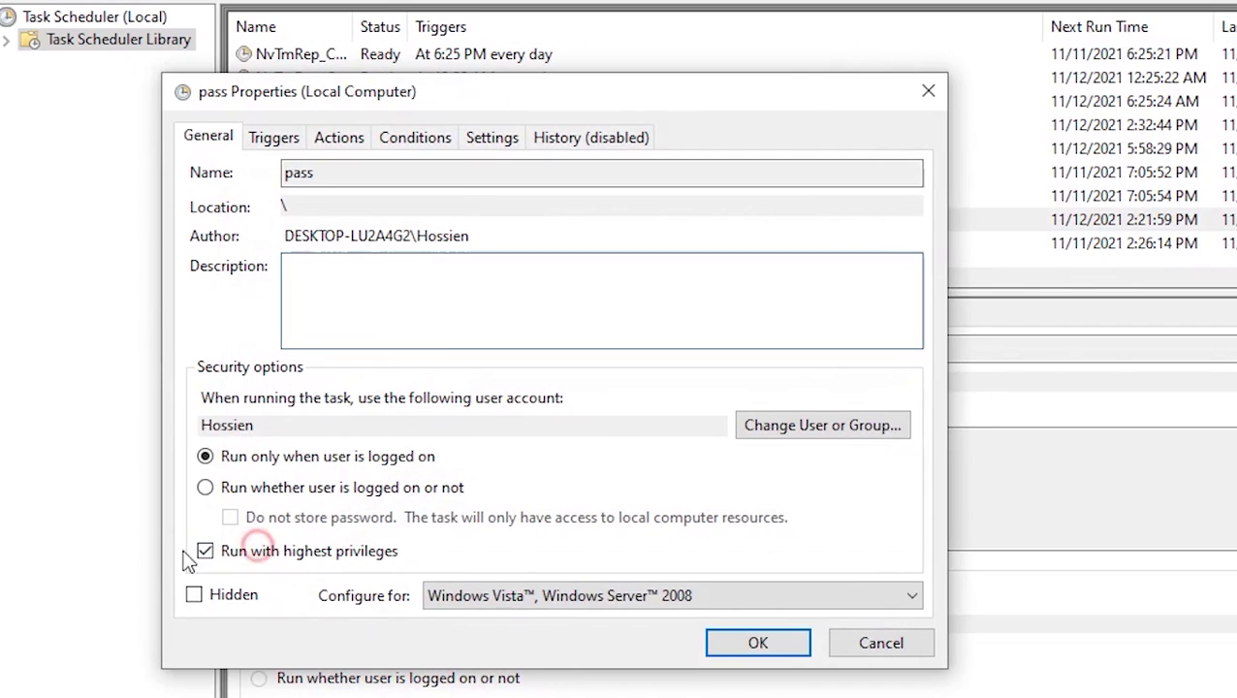
click(258, 140)
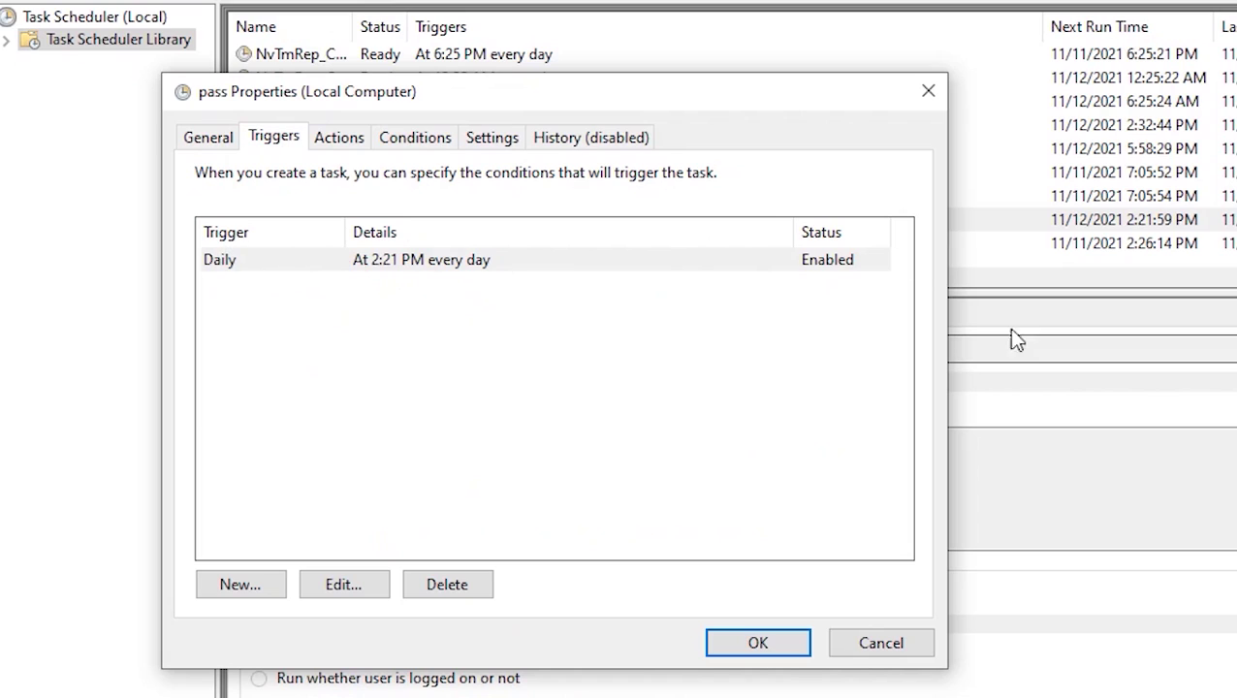
click(331, 142)
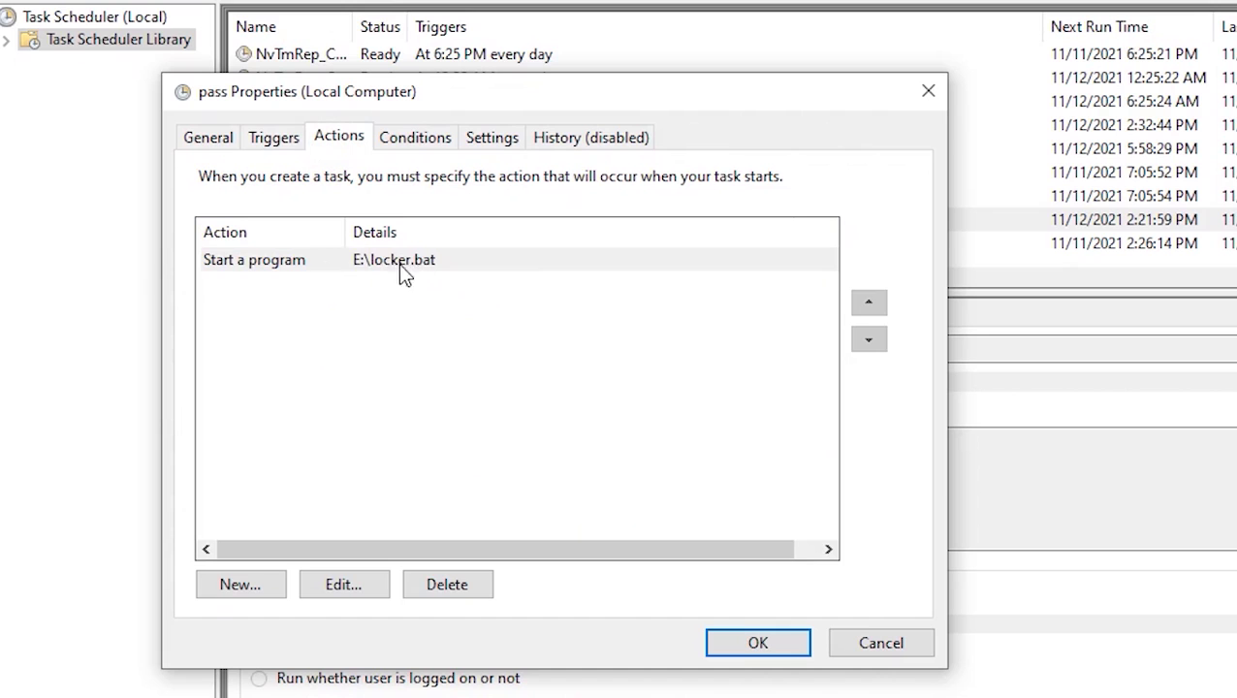
- Begin a new Start a program action, then close the file browser without choosing a file
click(247, 585)
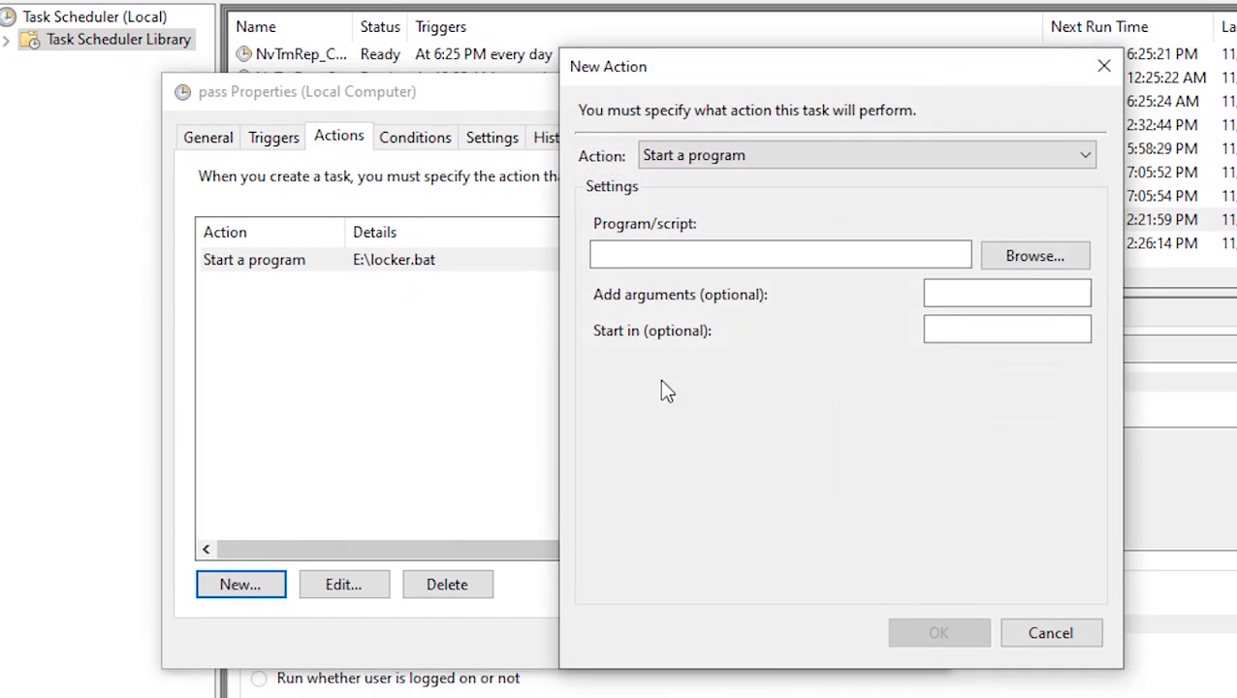
click(1027, 259)
scroll(944, 500, down, 1)
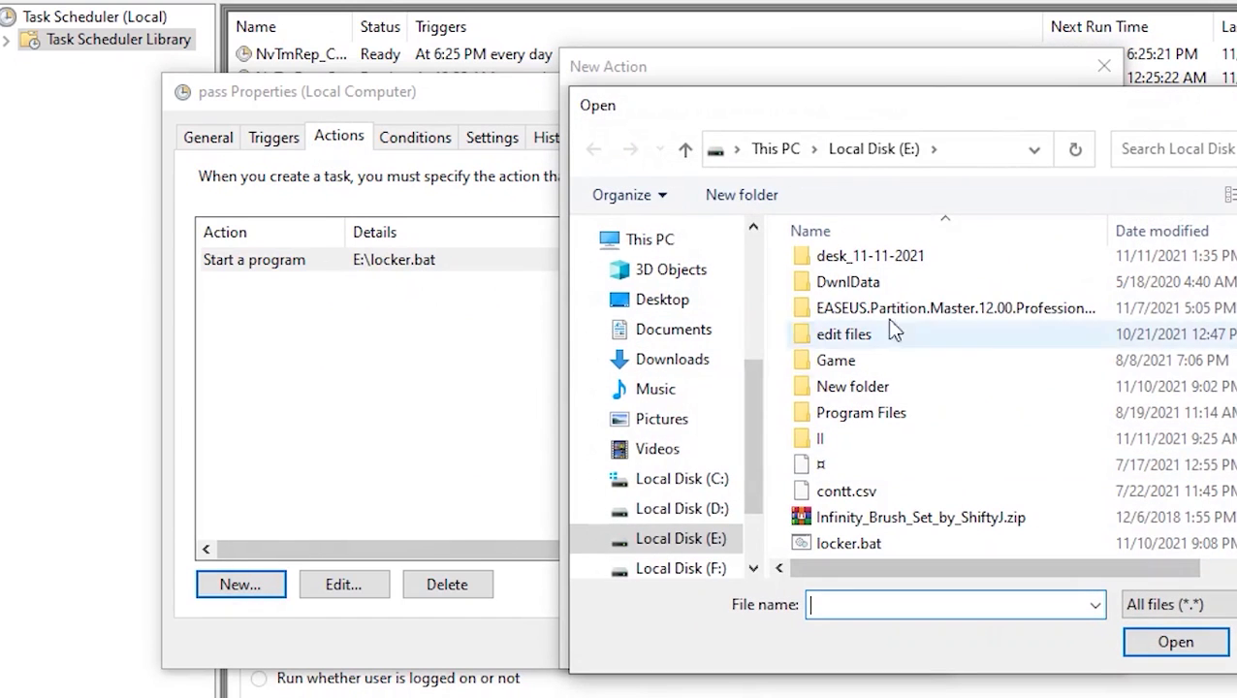
key(Escape)
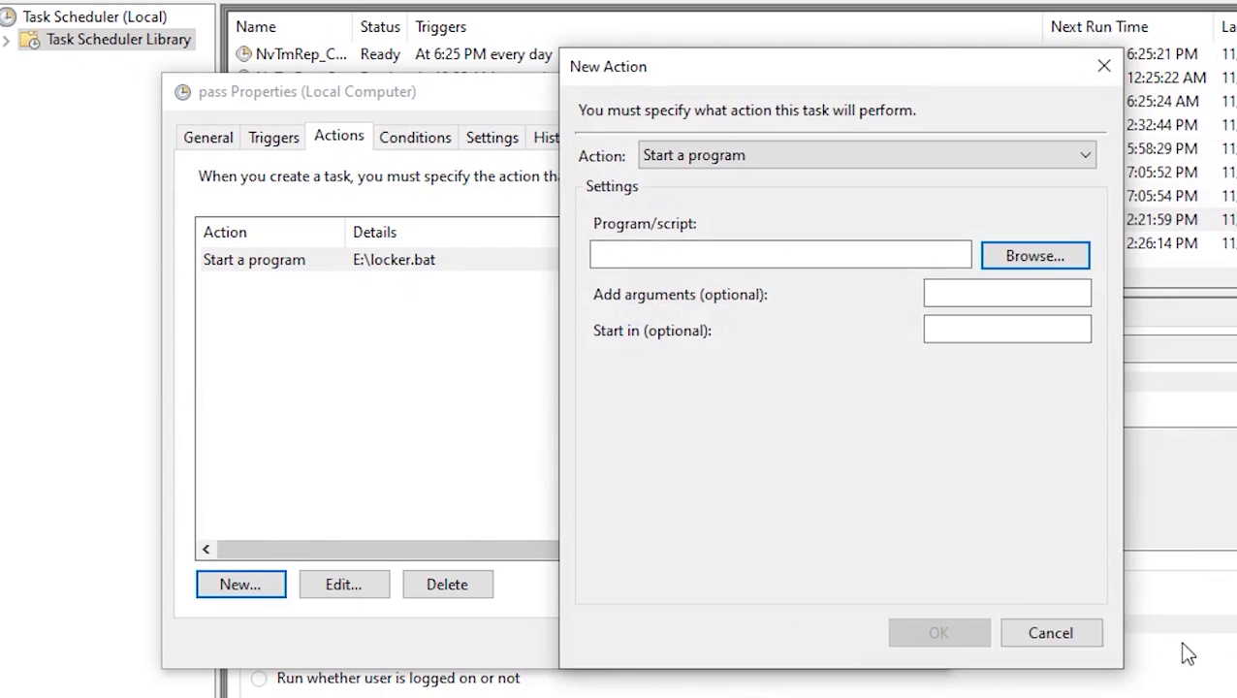
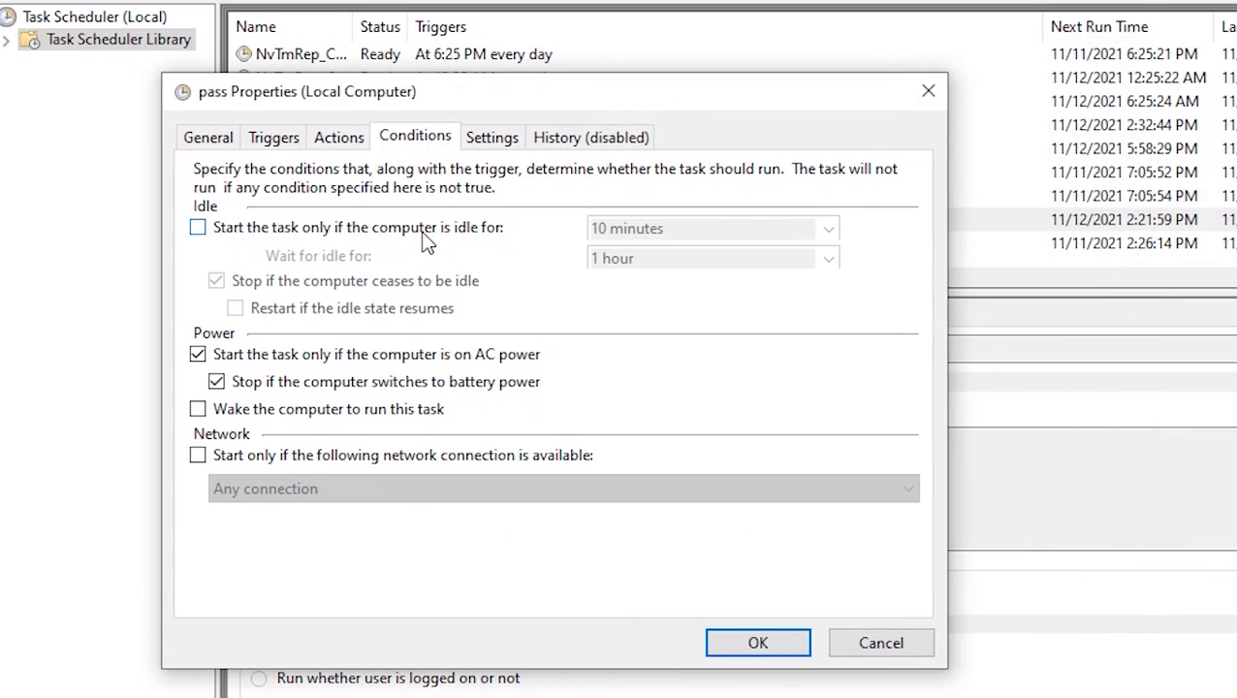
- Leave the pass task's idle-time start condition off, review its Settings and History, and close its properties
click(425, 238)
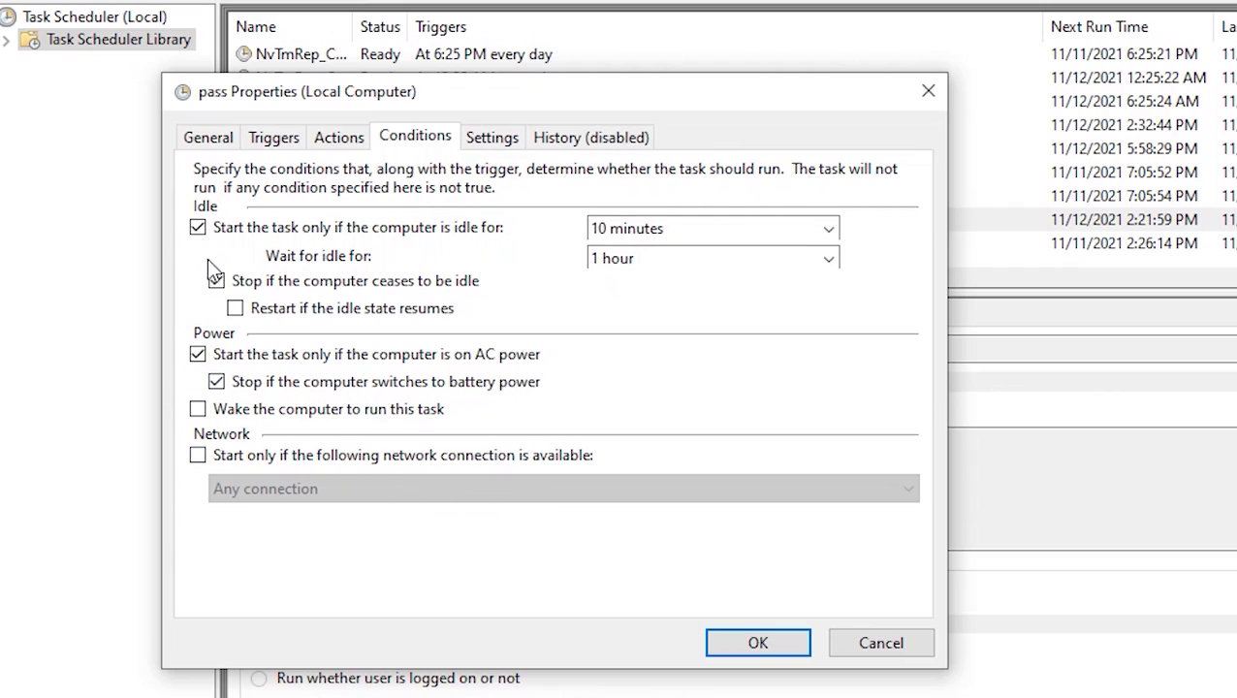
click(198, 228)
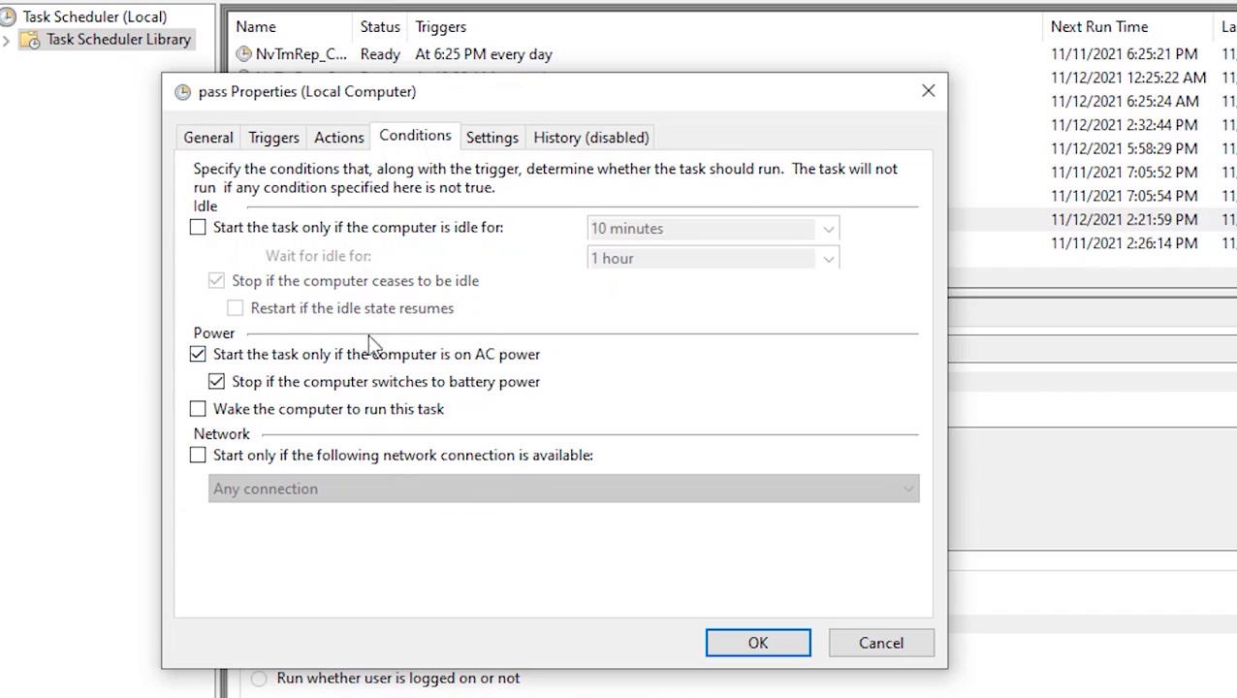
click(490, 138)
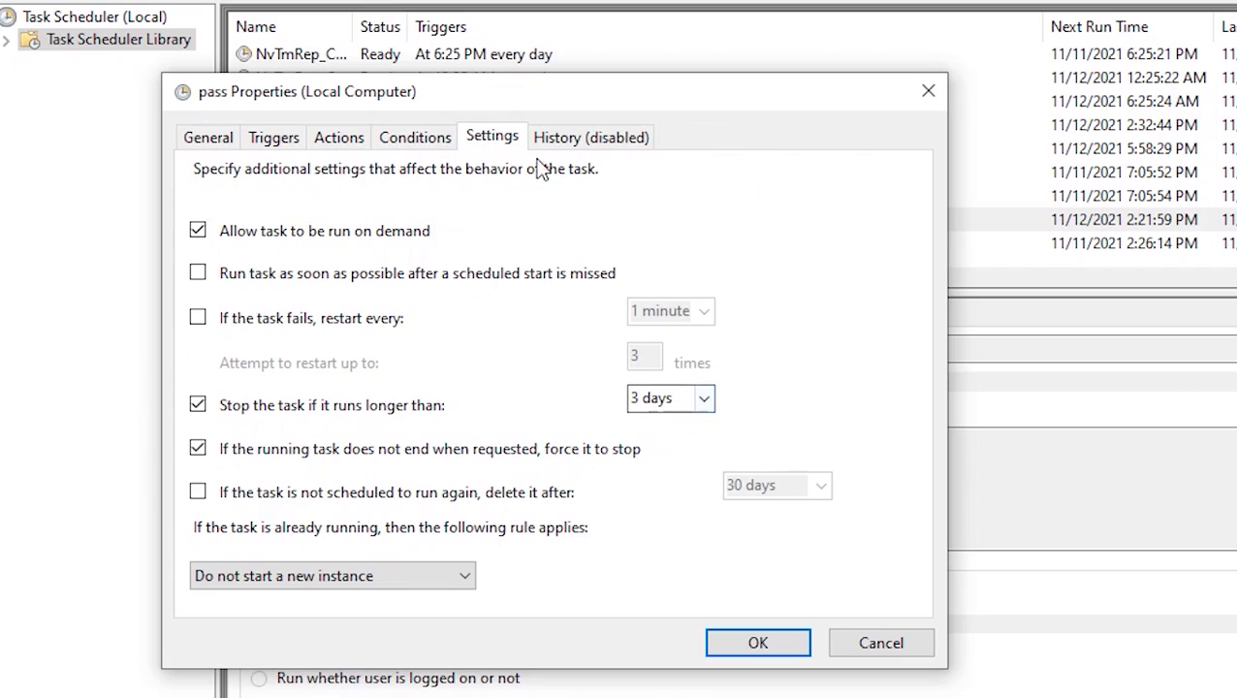
click(567, 136)
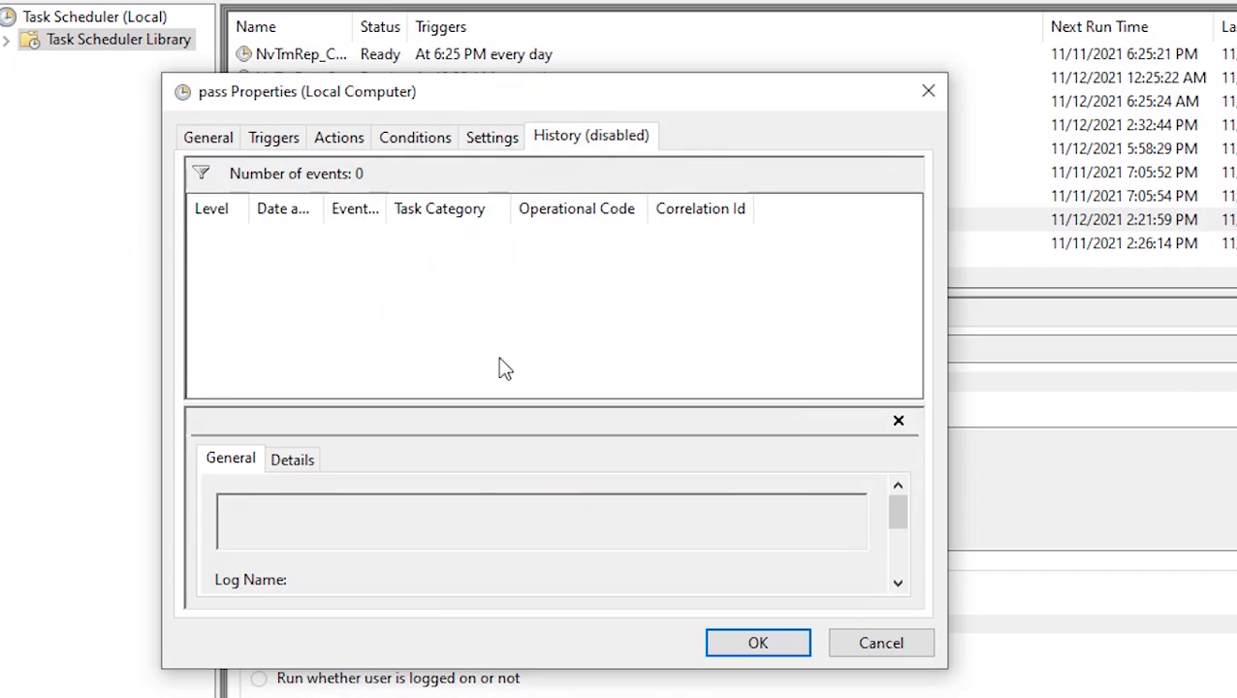
click(750, 643)
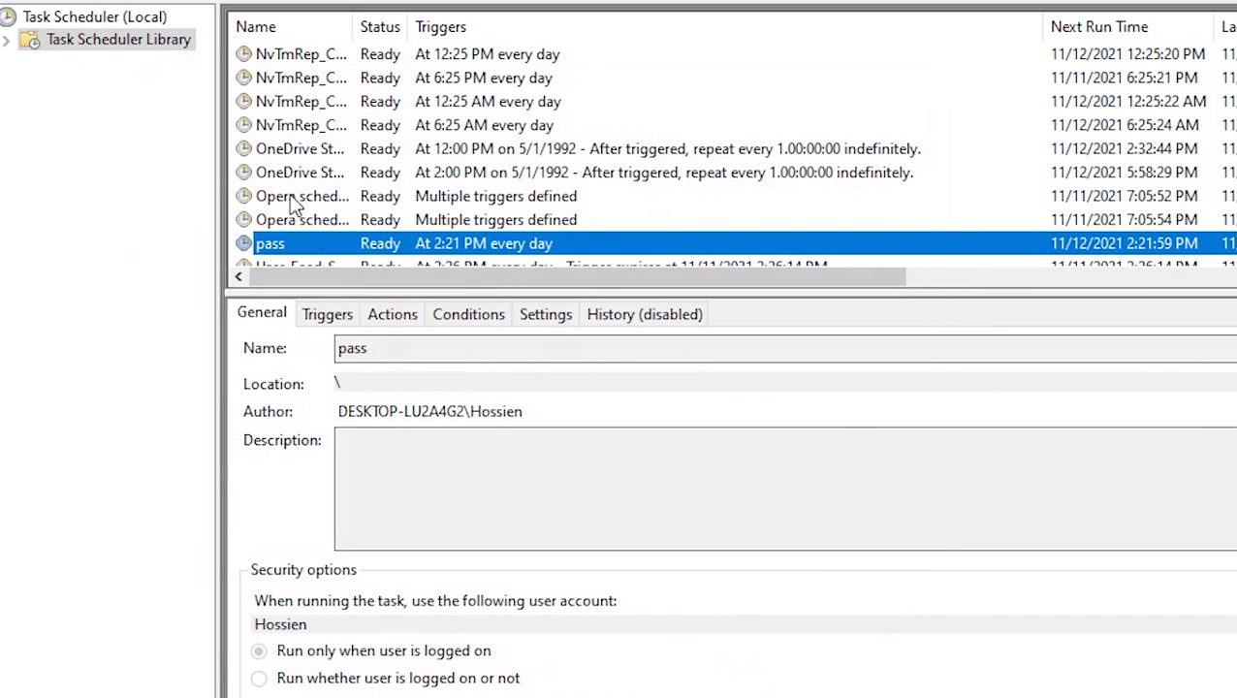
right_click(402, 244)
click(369, 254)
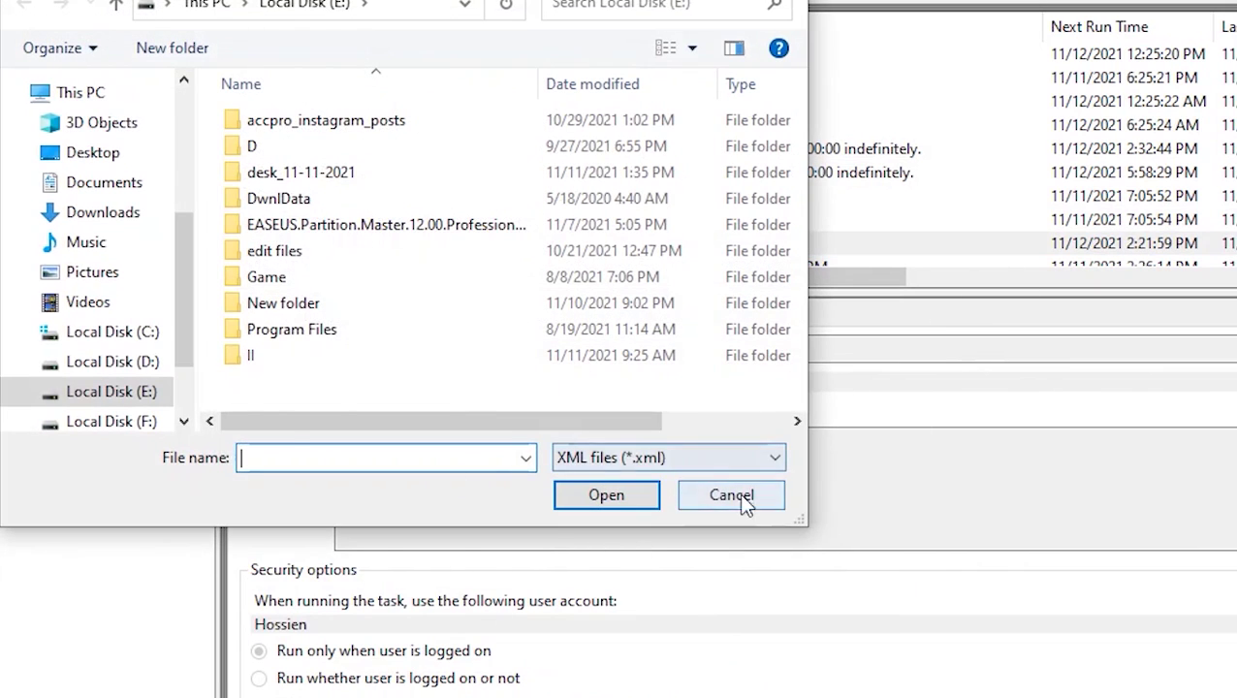
click(731, 496)
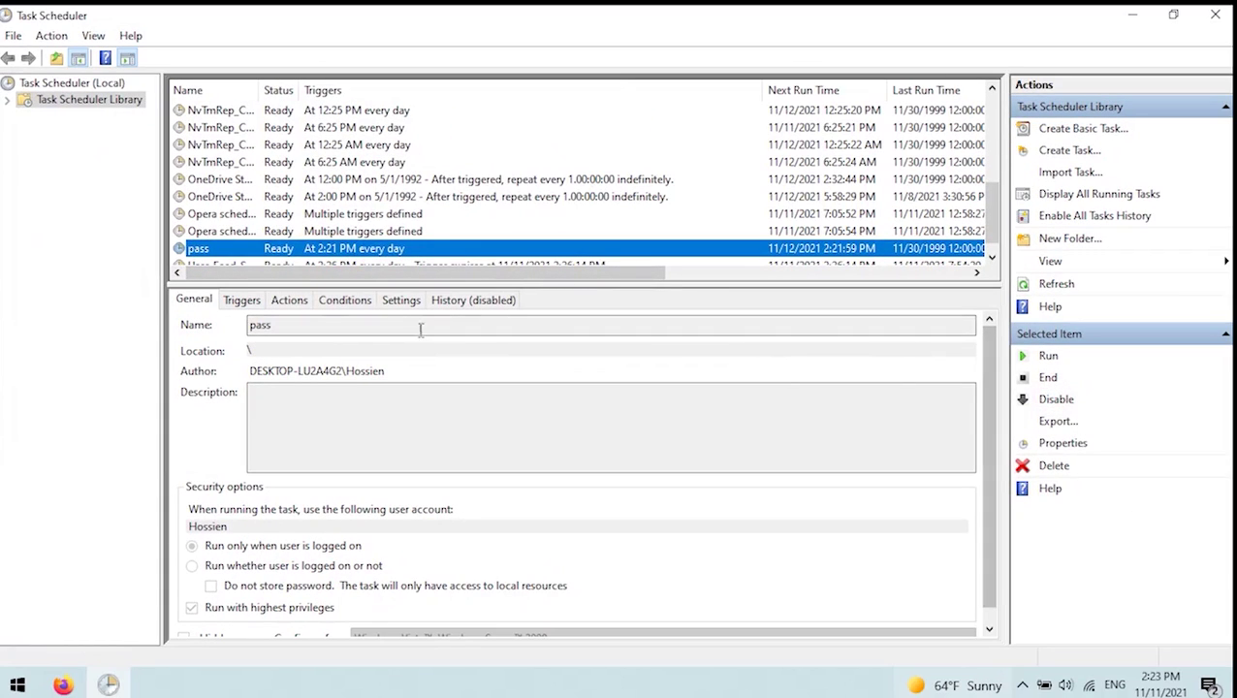
- Disable the pass task from the Actions pane
click(207, 265)
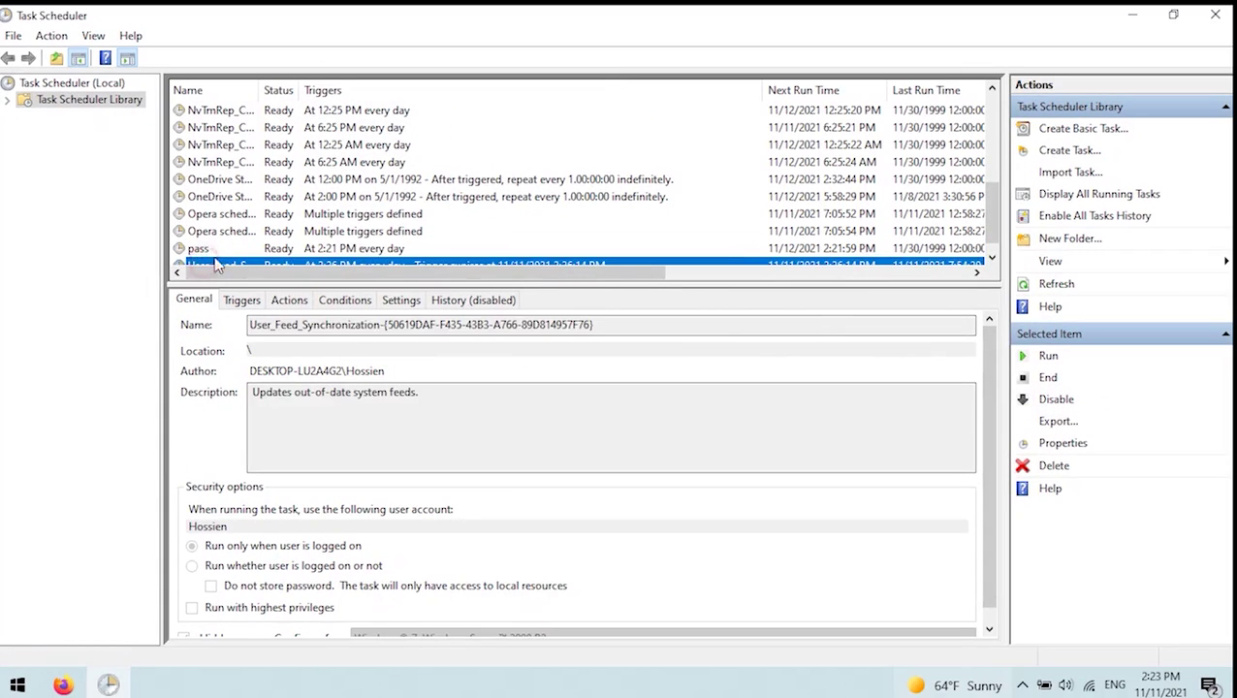
click(204, 248)
click(1056, 399)
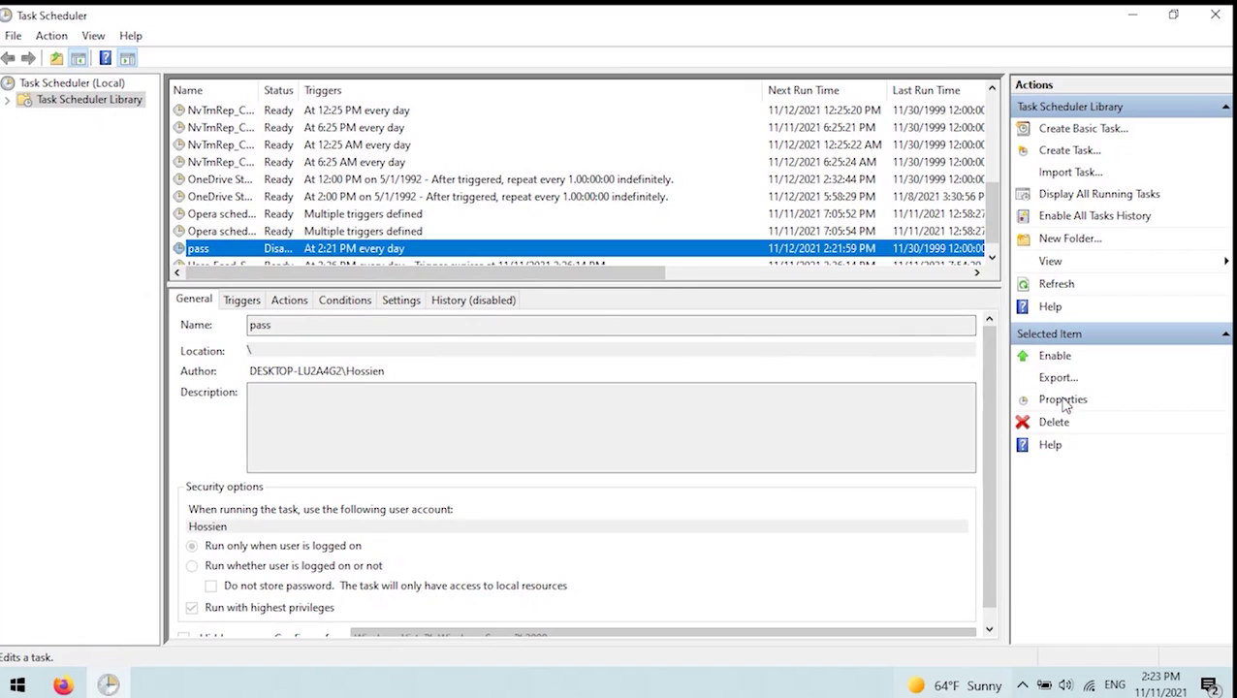
- Widen the Status column, re-enable the pass task so it reads Ready, and confirm ending all its instances
click(333, 263)
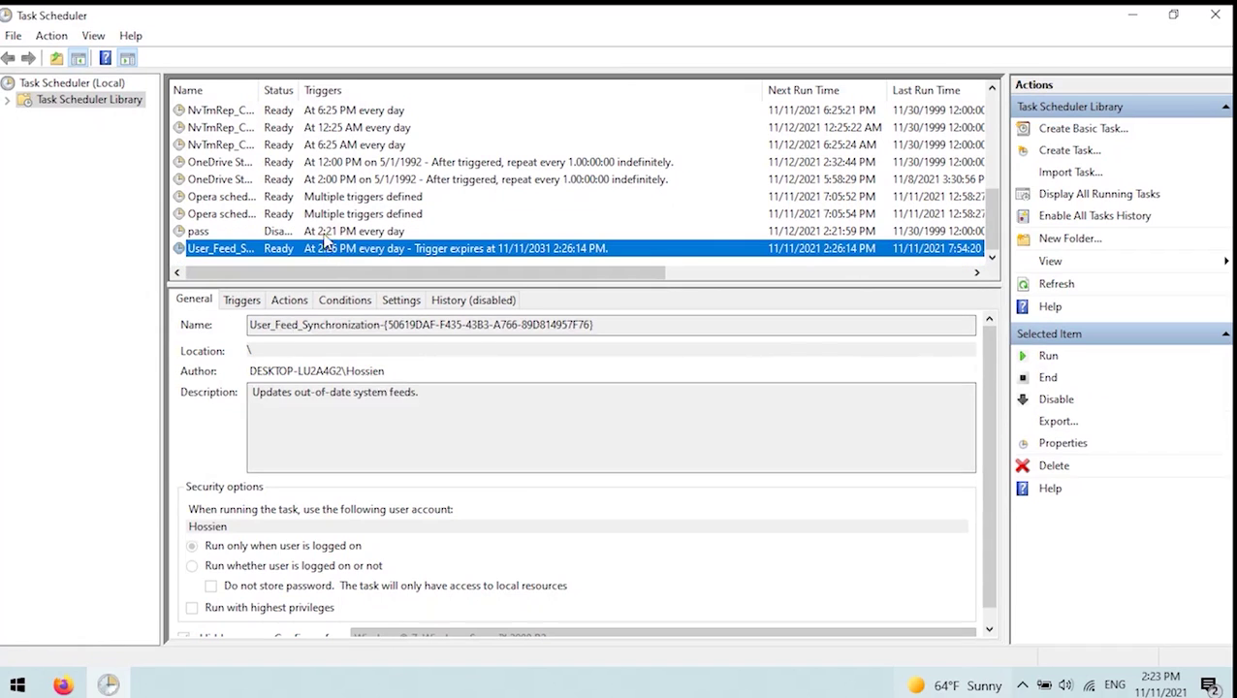
click(326, 233)
drag(299, 90, 506, 90)
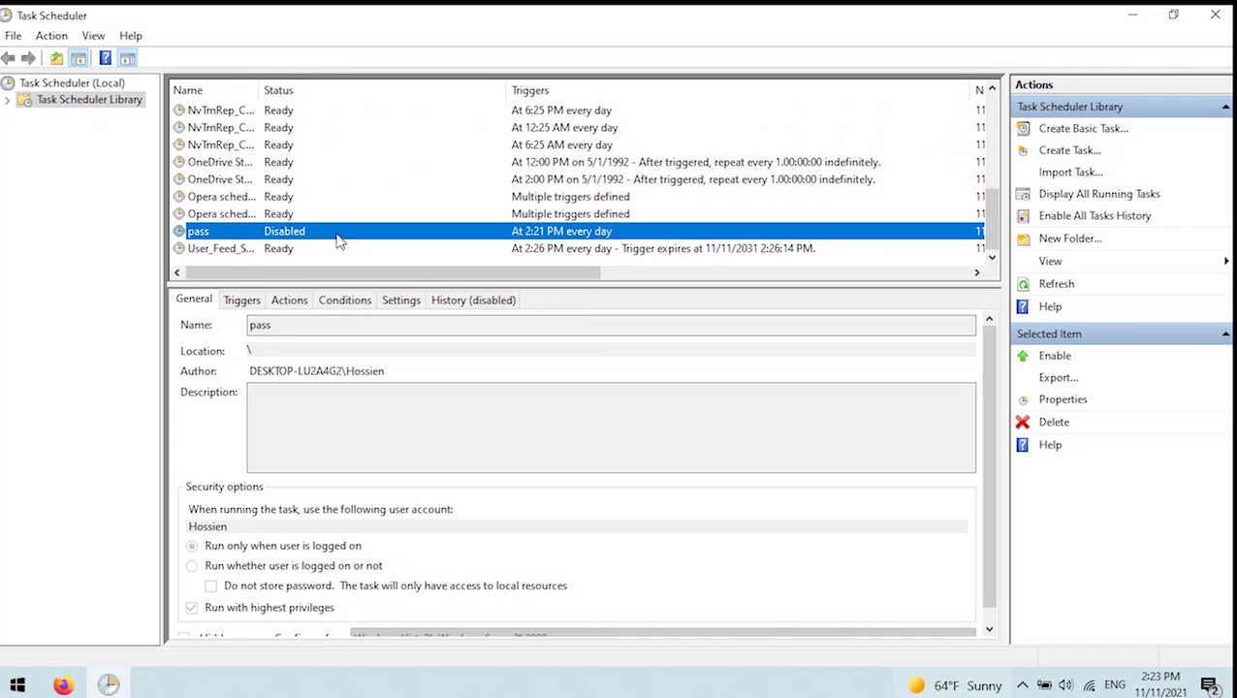
click(1057, 355)
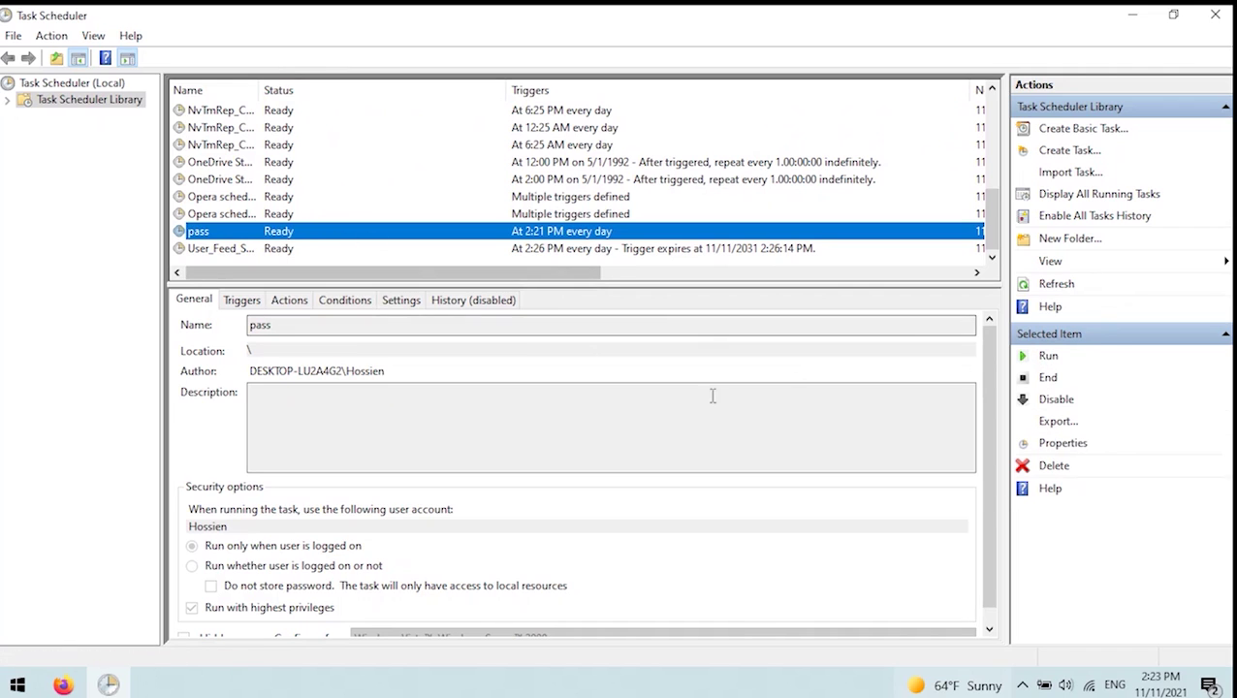
click(1067, 378)
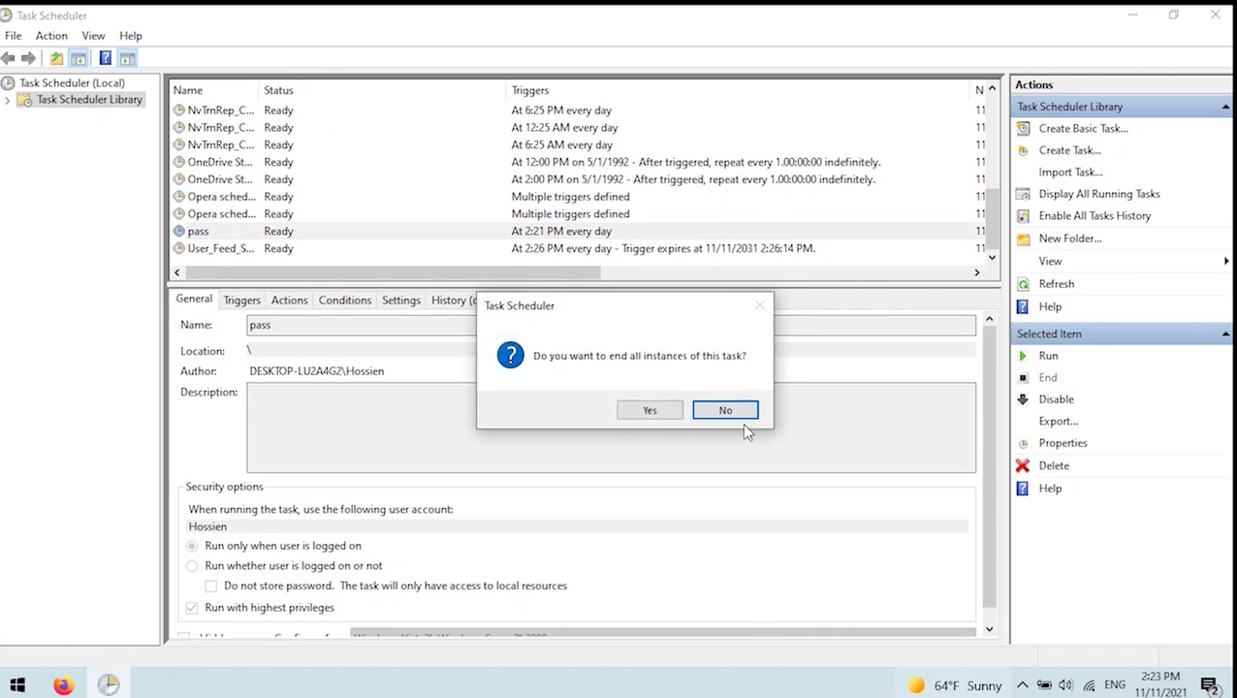
click(650, 416)
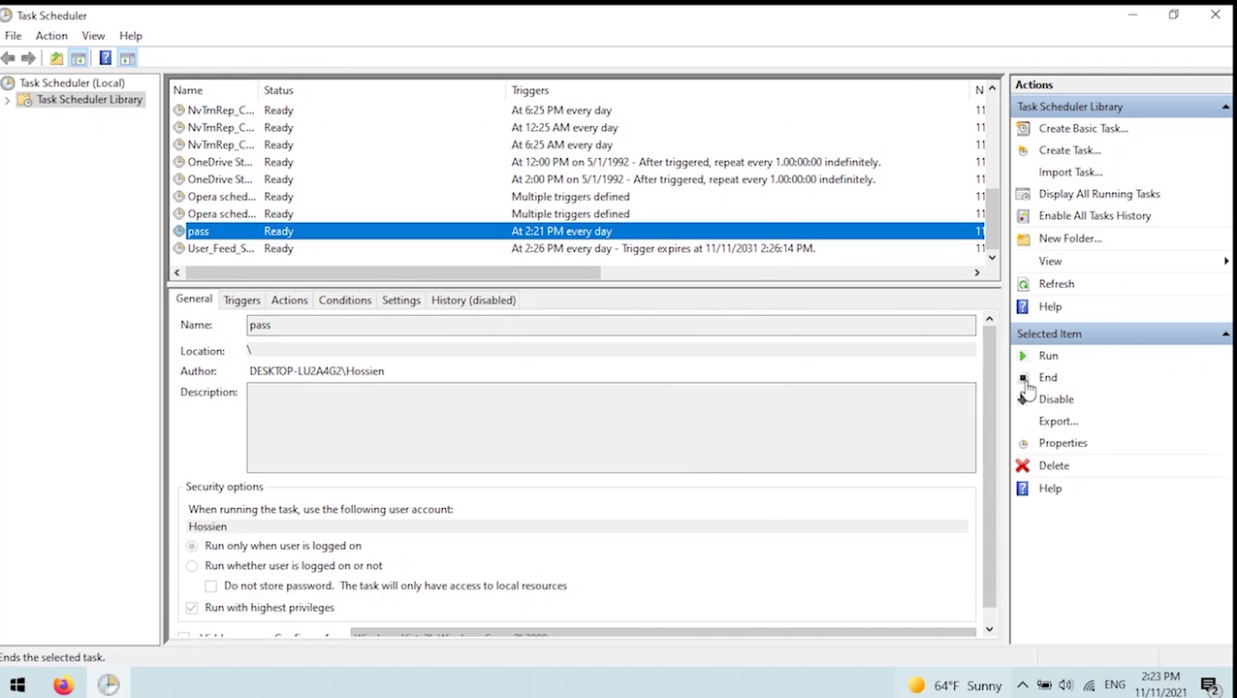
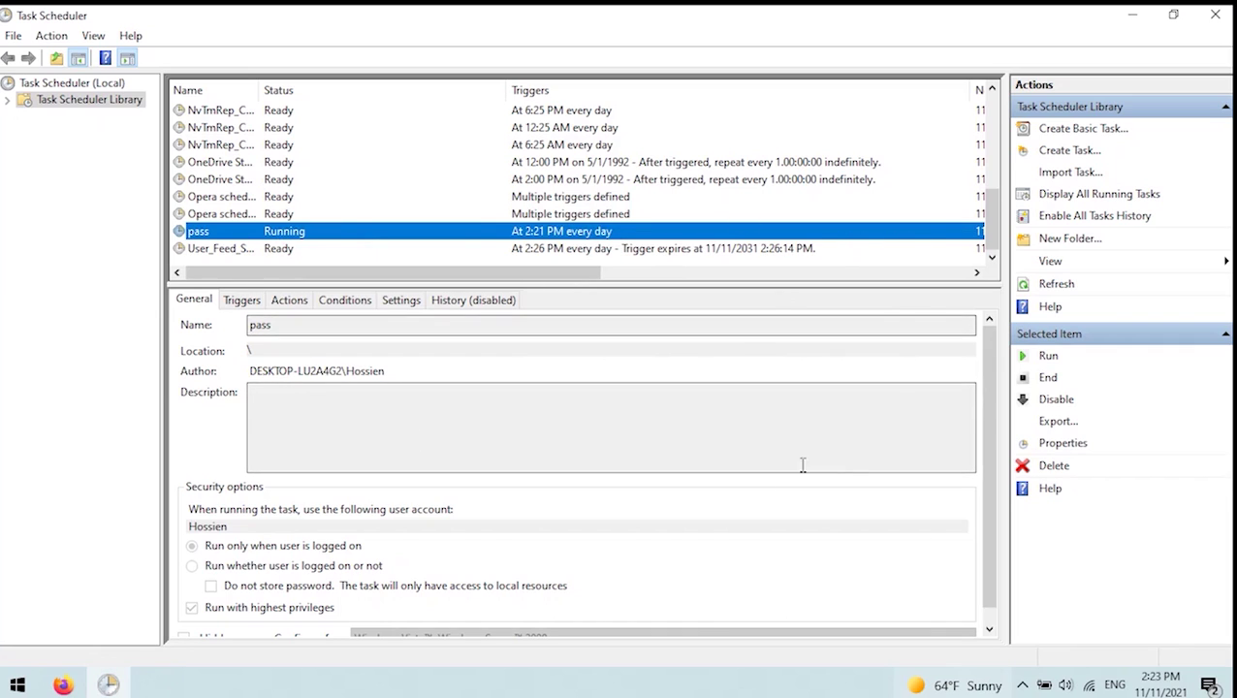
- Restore Task Scheduler to a smaller window and scroll the library to the running pass task
scroll(312, 374, down, 1)
scroll(315, 526, up, 1)
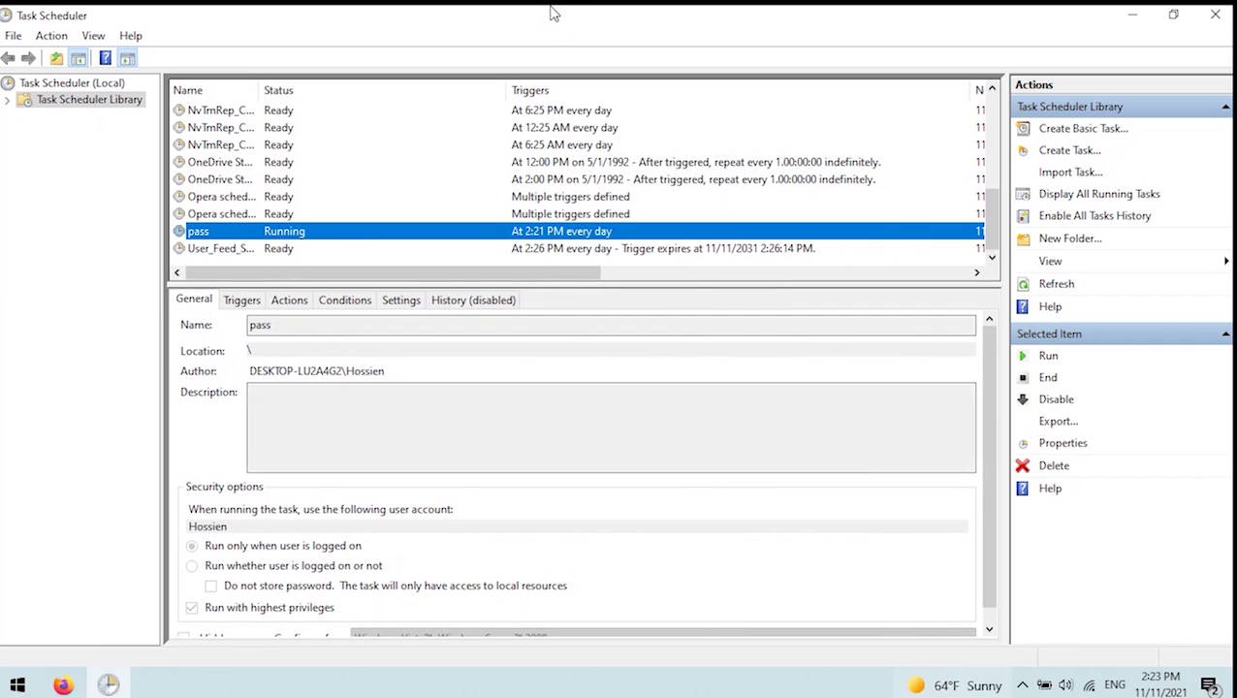
drag(589, 14, 765, 101)
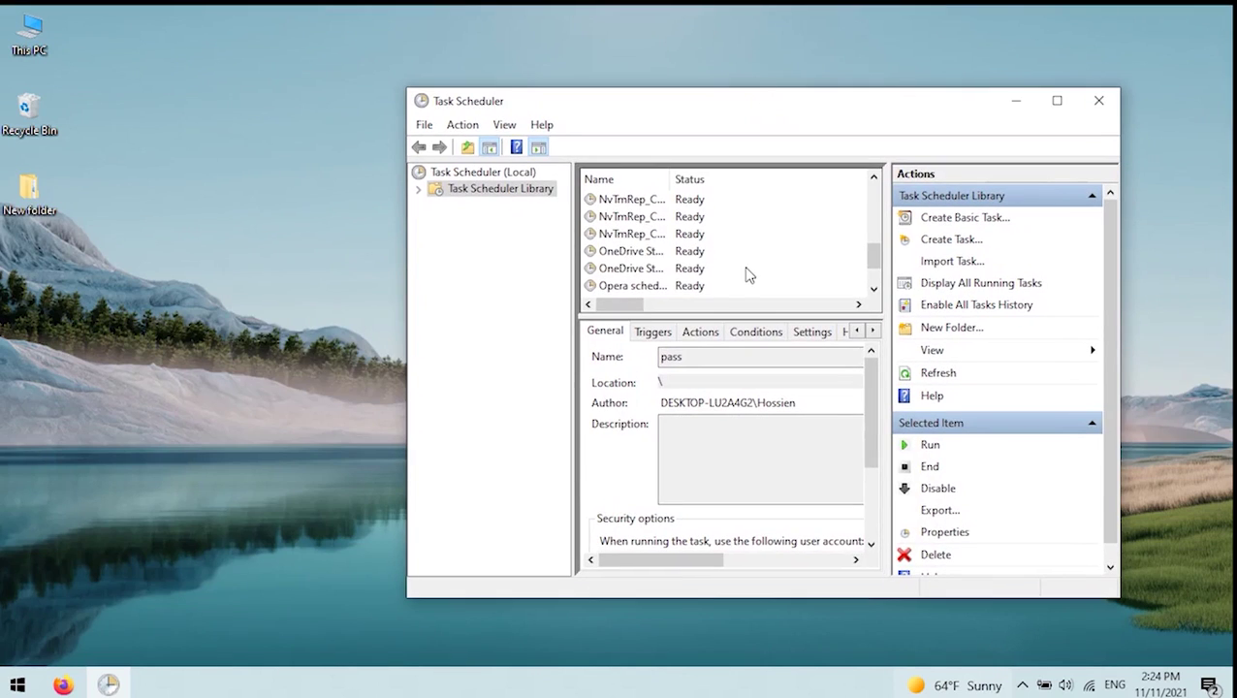
scroll(748, 270, down, 1)
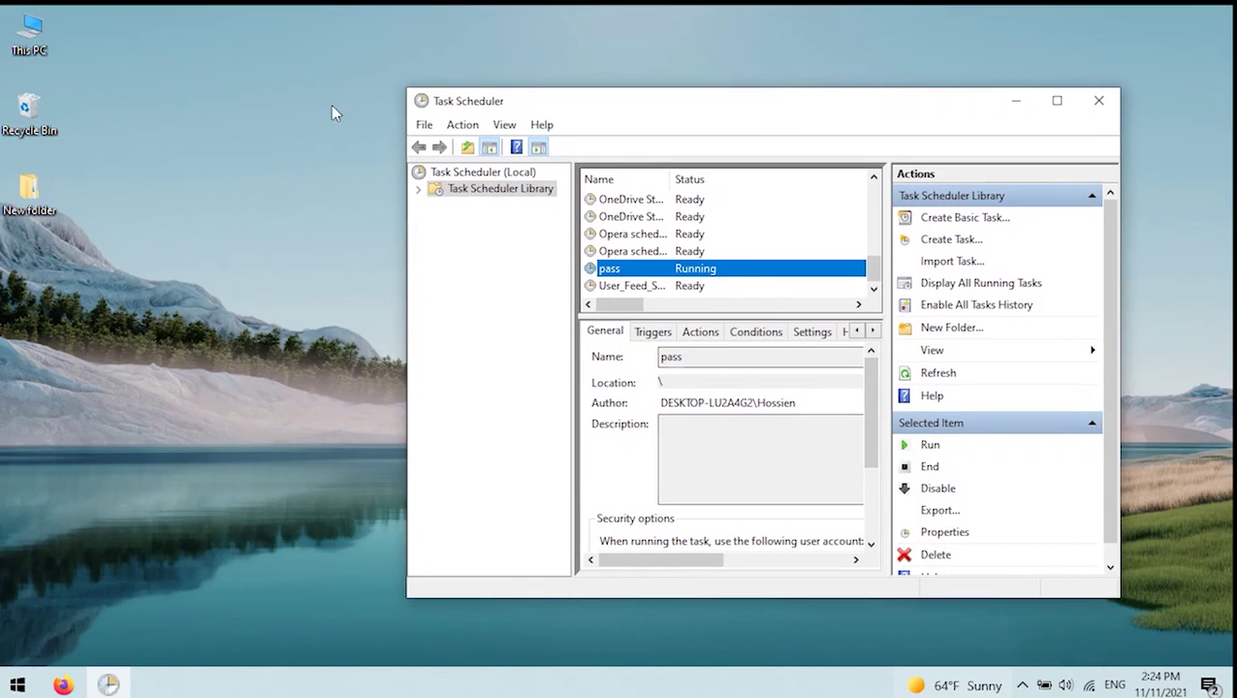
click(1021, 685)
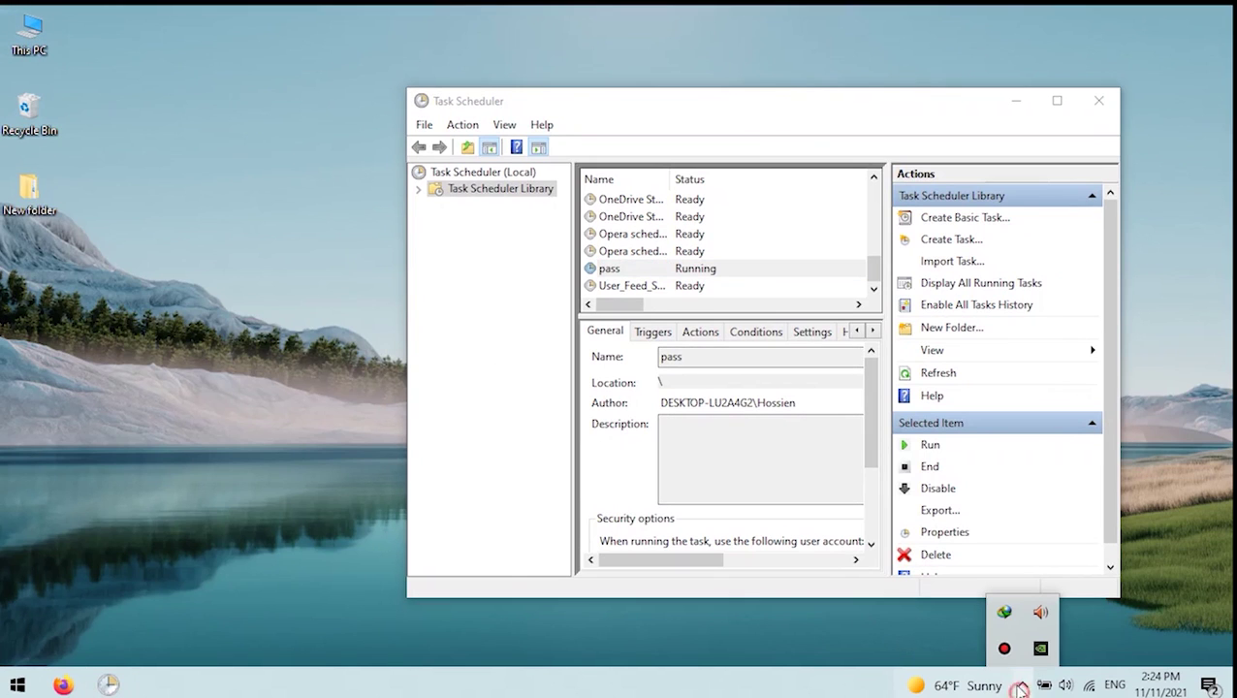
- Run the pass task and submit the folder password at the Folder Locker lock prompt
click(943, 444)
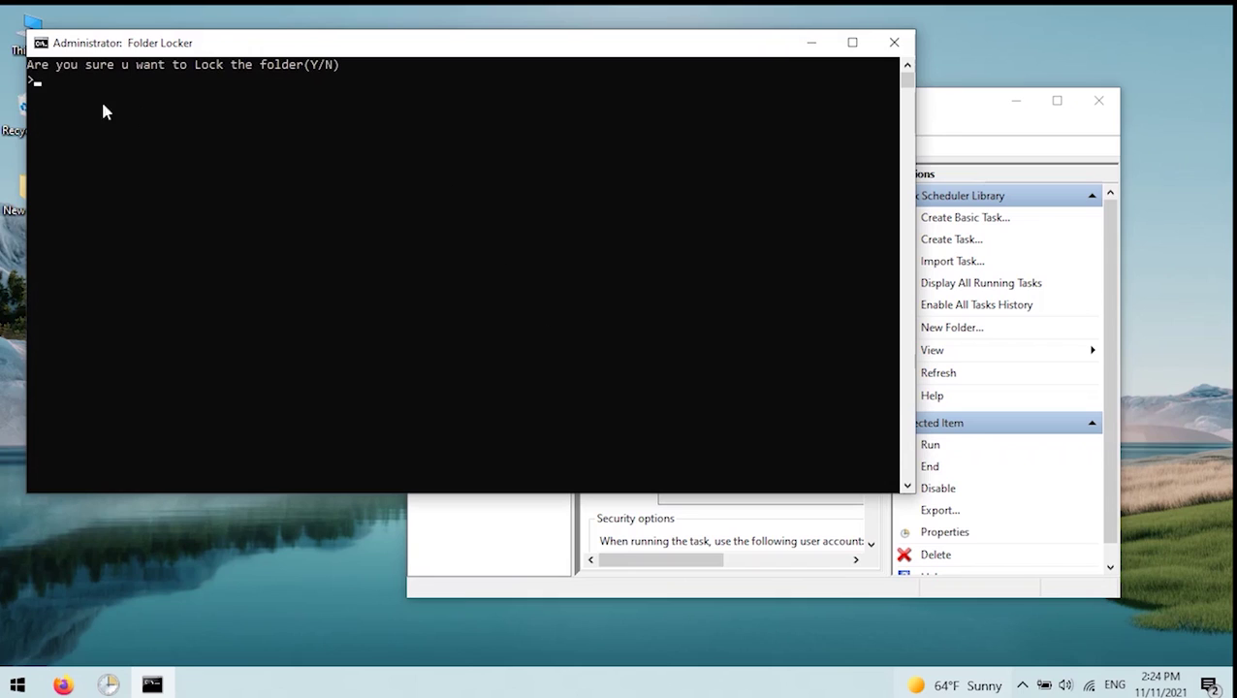
click(213, 180)
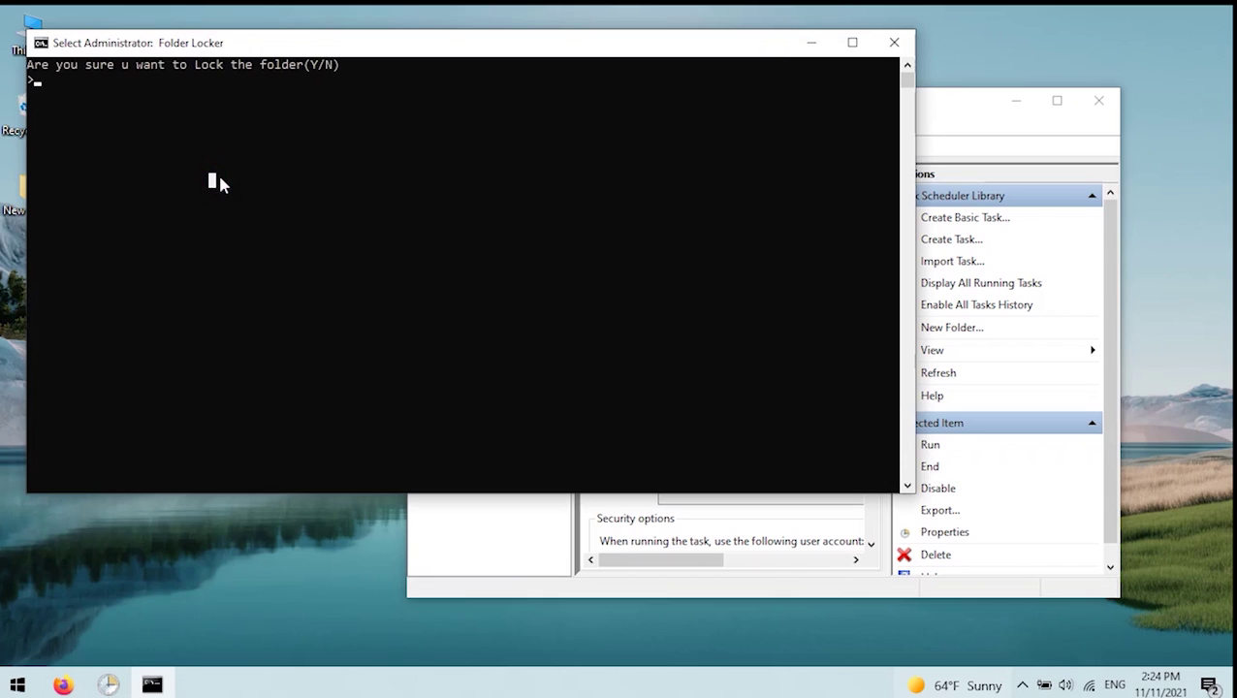
right_click(219, 181)
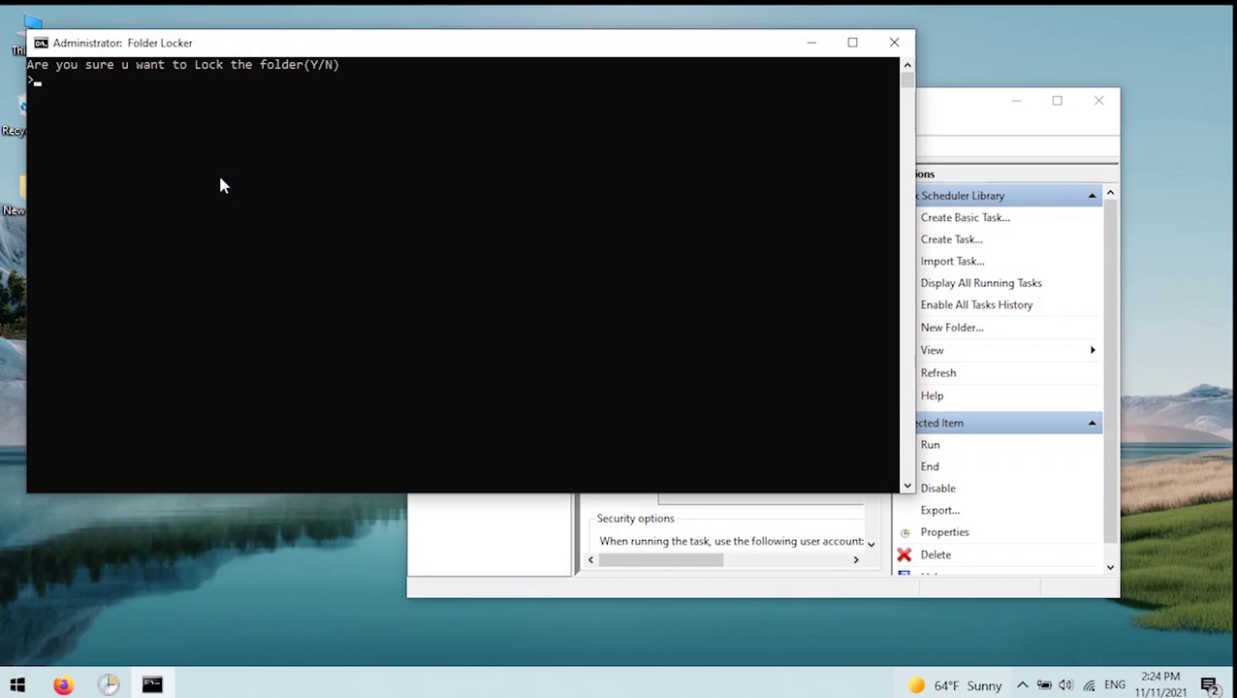
click(220, 183)
key(Return)
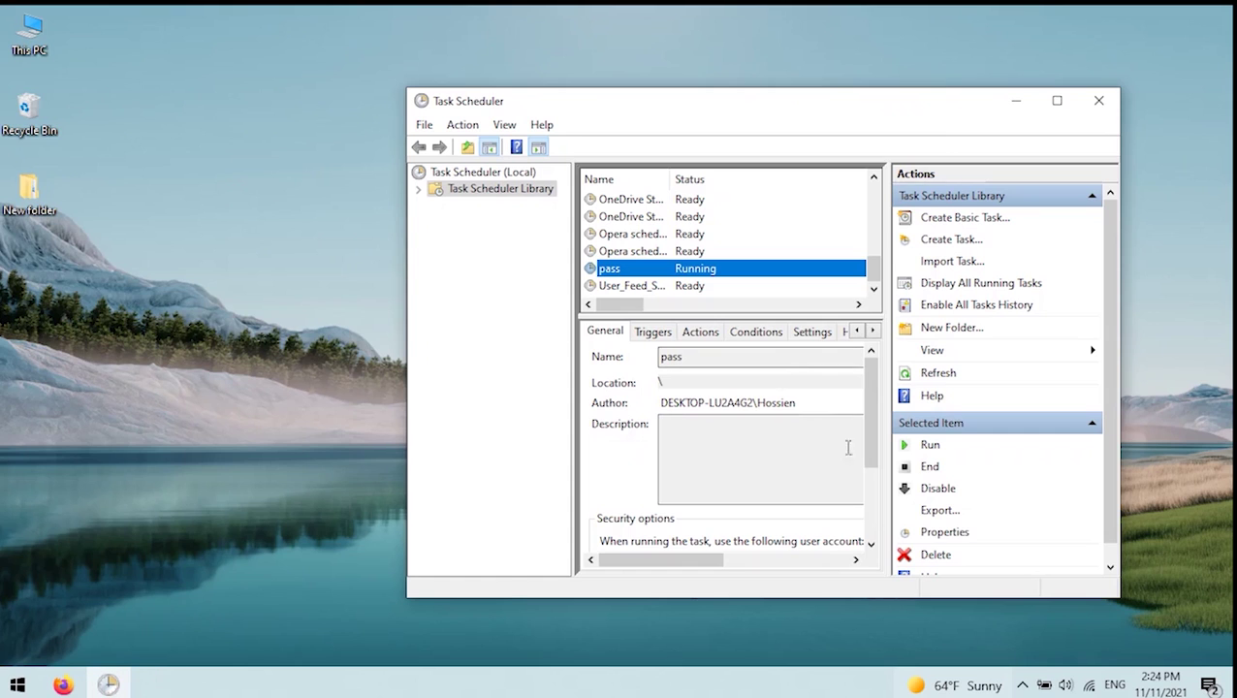
- Run pass again, close the Folder Locker console, and maximize Task Scheduler
click(933, 453)
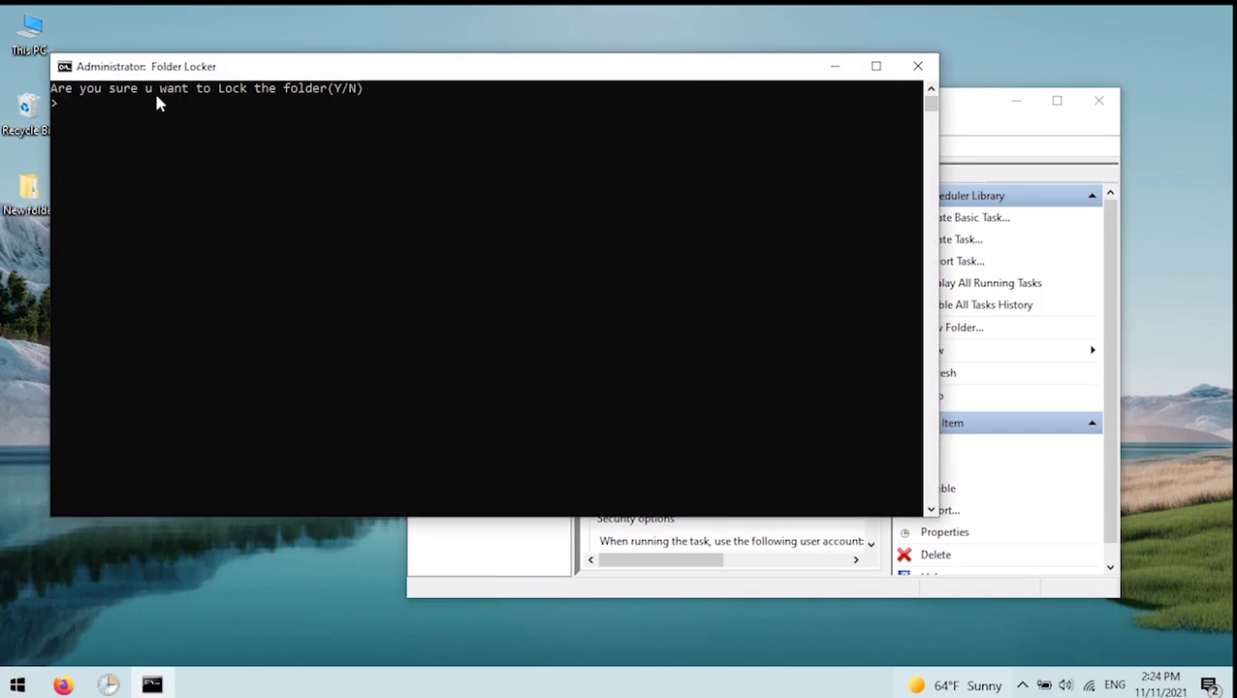
drag(362, 90, 101, 92)
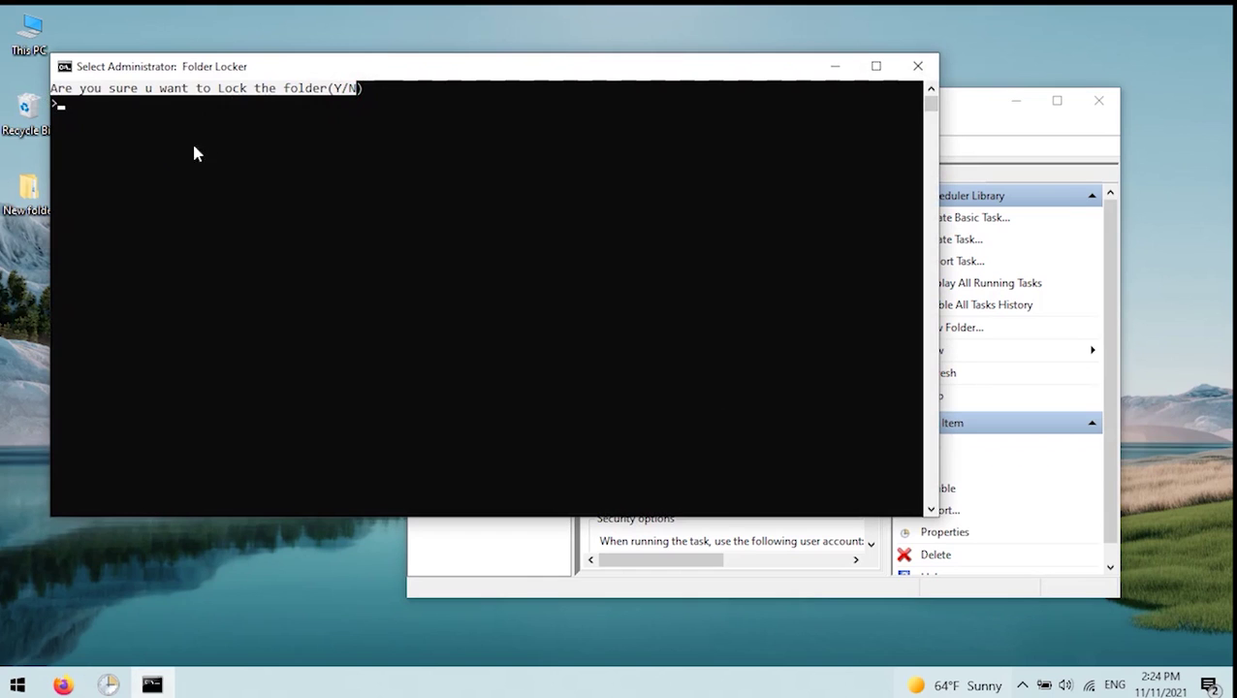
click(916, 70)
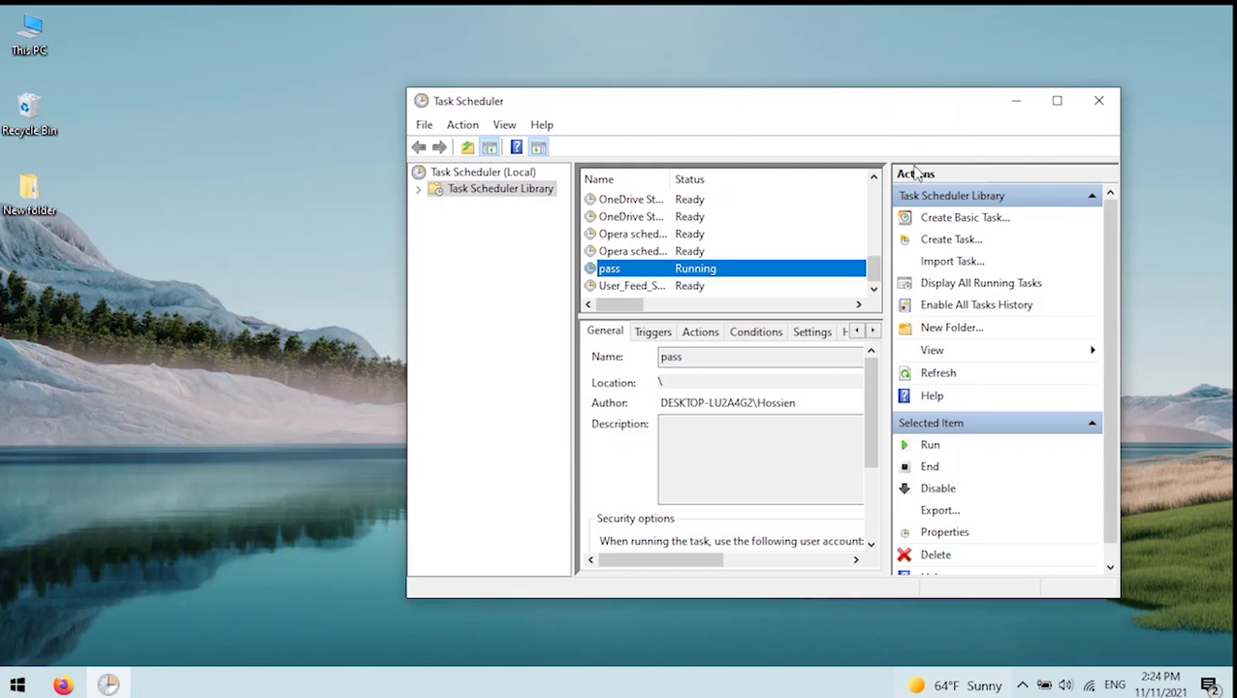
click(1055, 100)
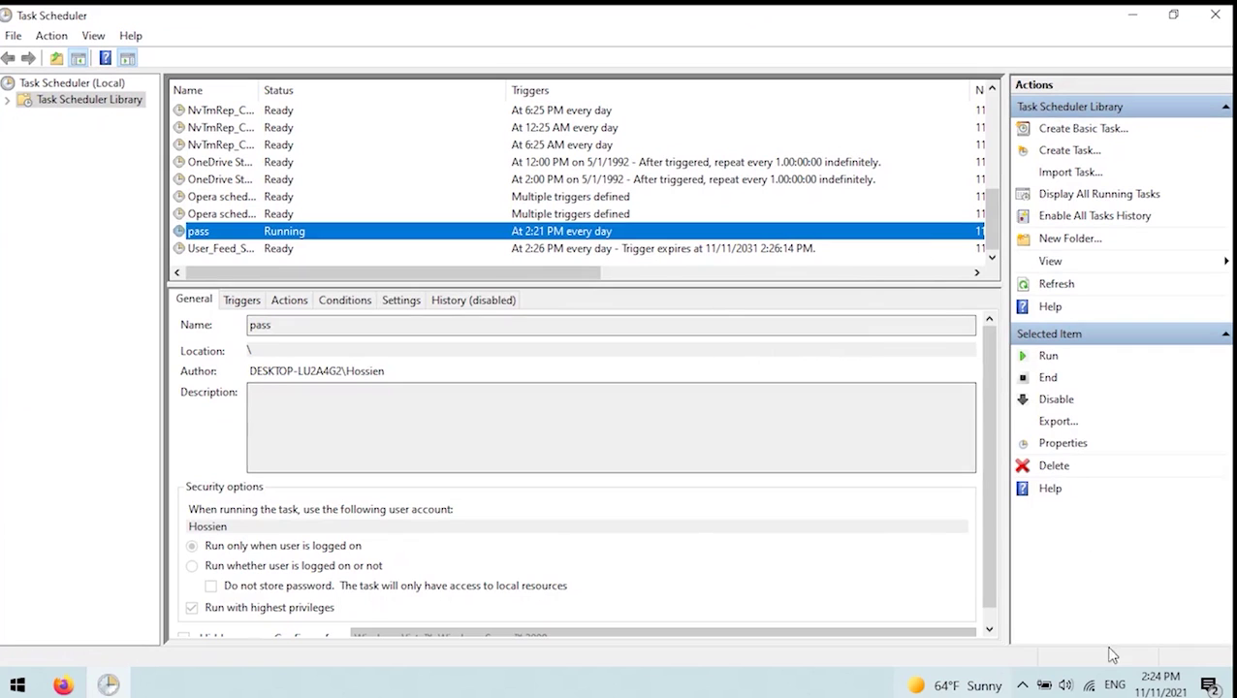
click(1021, 685)
click(1004, 649)
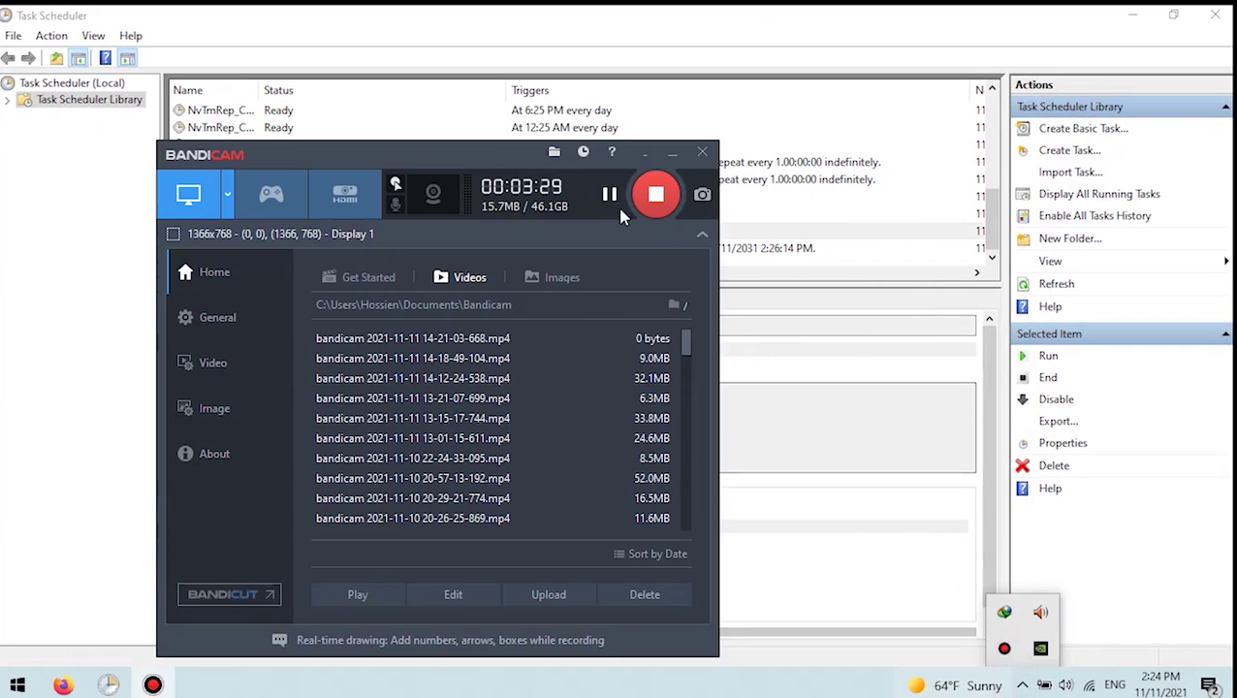